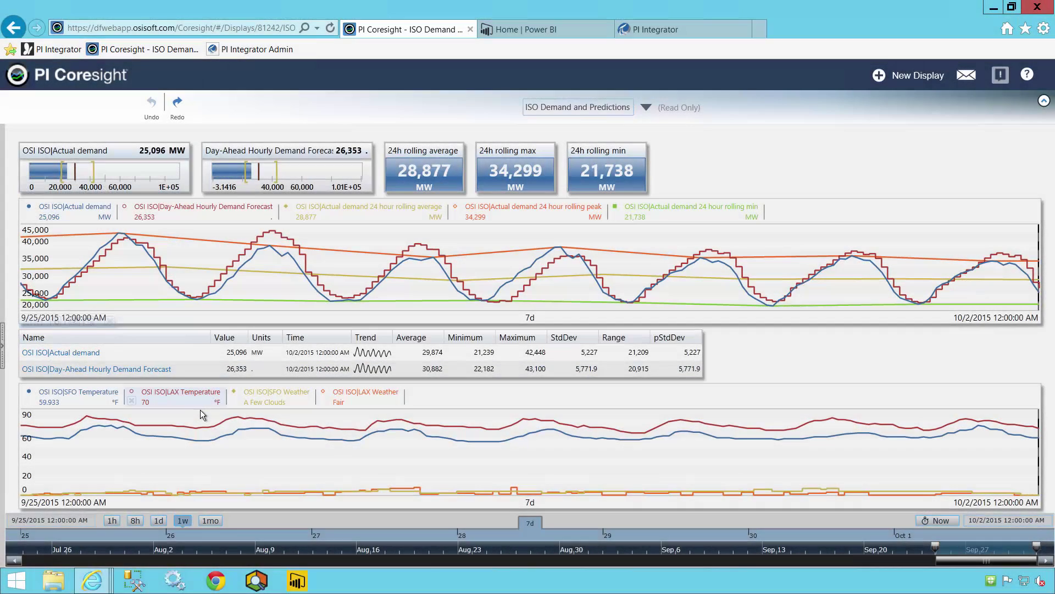
Step: Zoom and undo on the demand trends, then preview the 24h rolling average as a trend
{"action": "left_click_drag", "start_coordinate": [200, 412], "coordinate": [318, 452]}
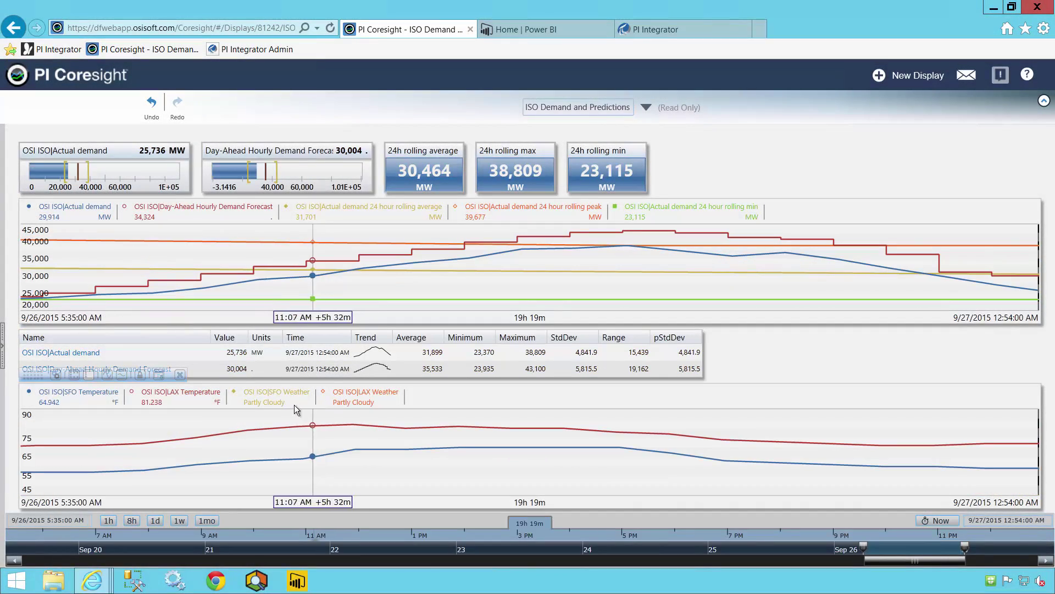
{"action": "left_click", "coordinate": [155, 105]}
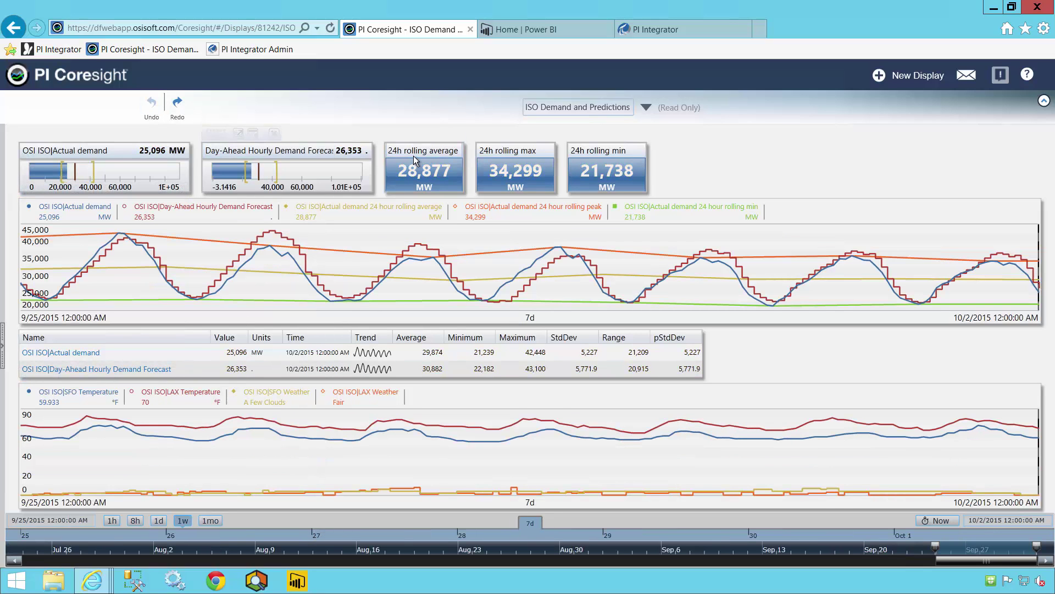
{"action": "mouse_move", "coordinate": [413, 156]}
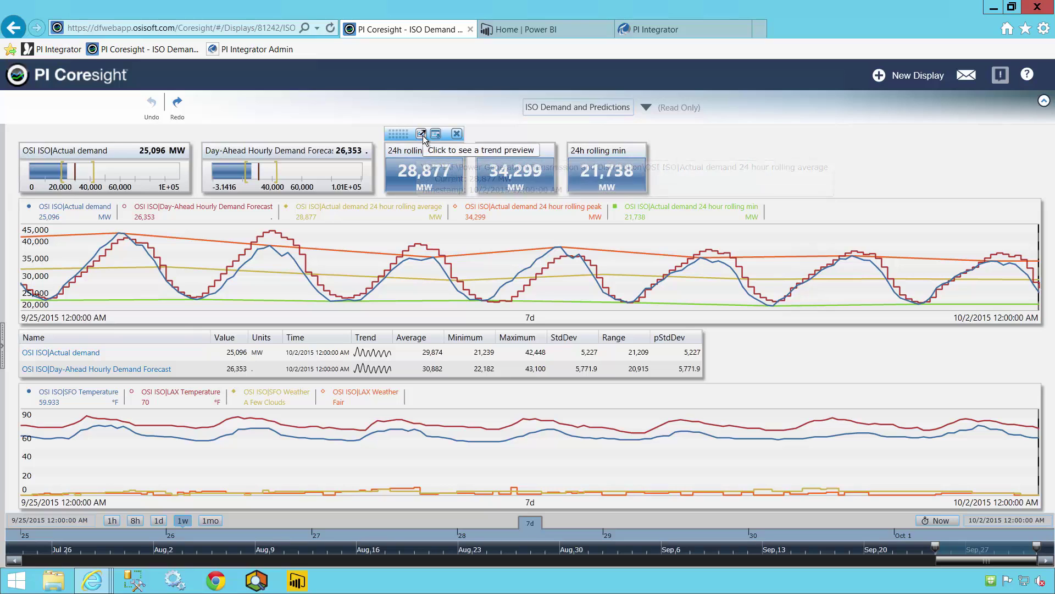
{"action": "left_click", "coordinate": [421, 135]}
{"action": "left_click_drag", "start_coordinate": [477, 117], "coordinate": [679, 305]}
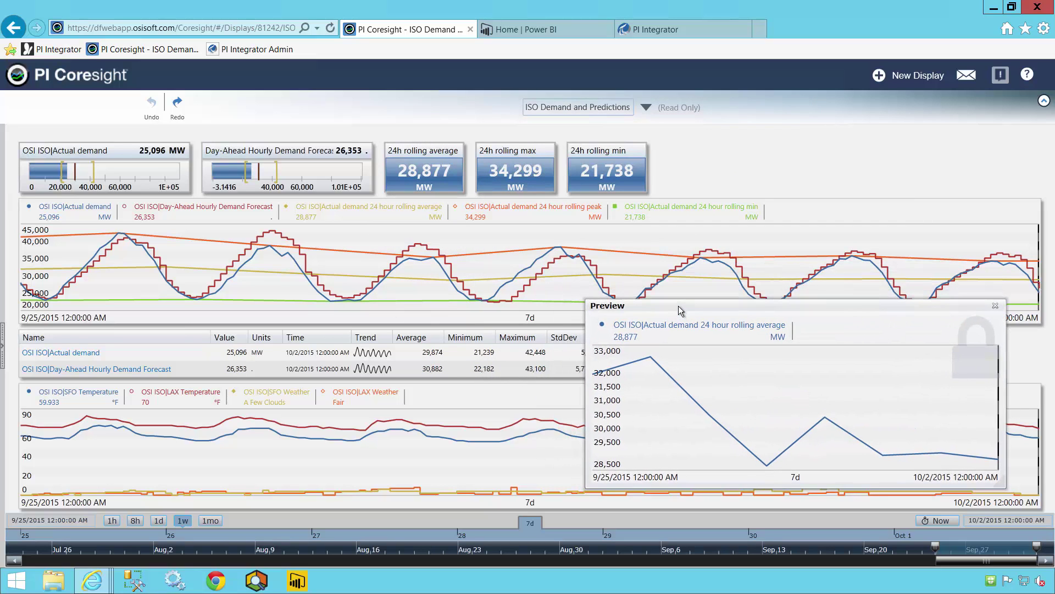
Step: Place a time marker on the trends, then zoom in and undo back to the week range
{"action": "left_click", "coordinate": [806, 431]}
{"action": "left_click_drag", "start_coordinate": [497, 267], "coordinate": [229, 227]}
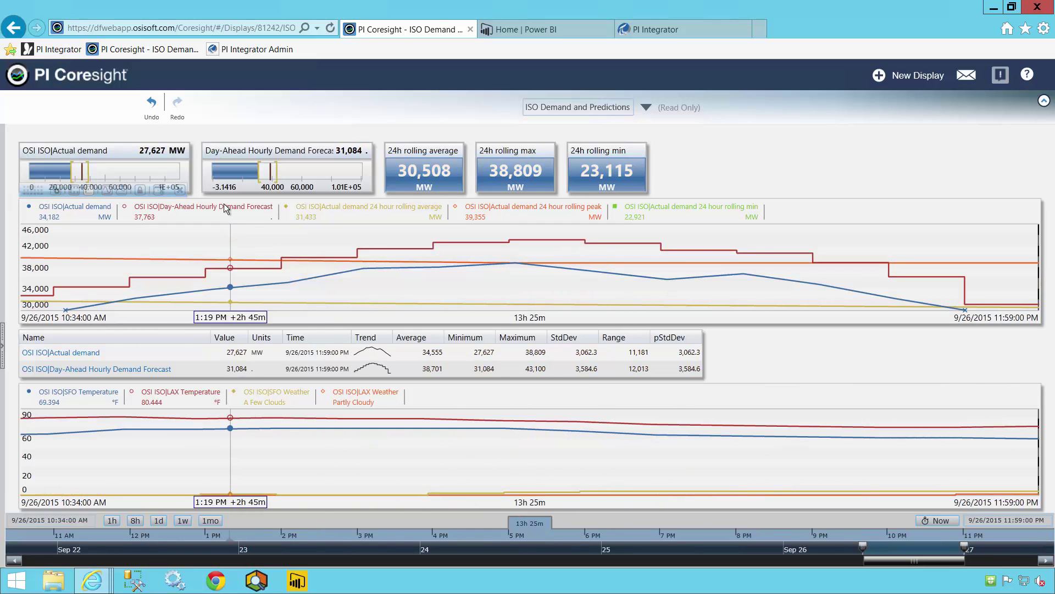
{"action": "left_click", "coordinate": [152, 104]}
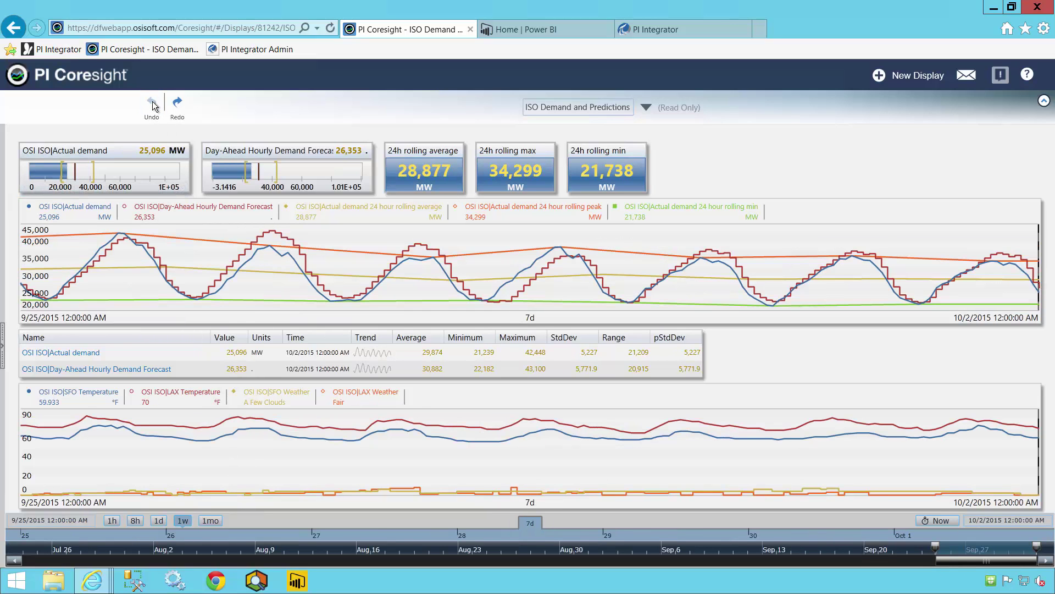
Step: Shift the time range three steps earlier, zoom the lower trend to 14 hours, then go to Power BI home
{"action": "left_click", "coordinate": [14, 560]}
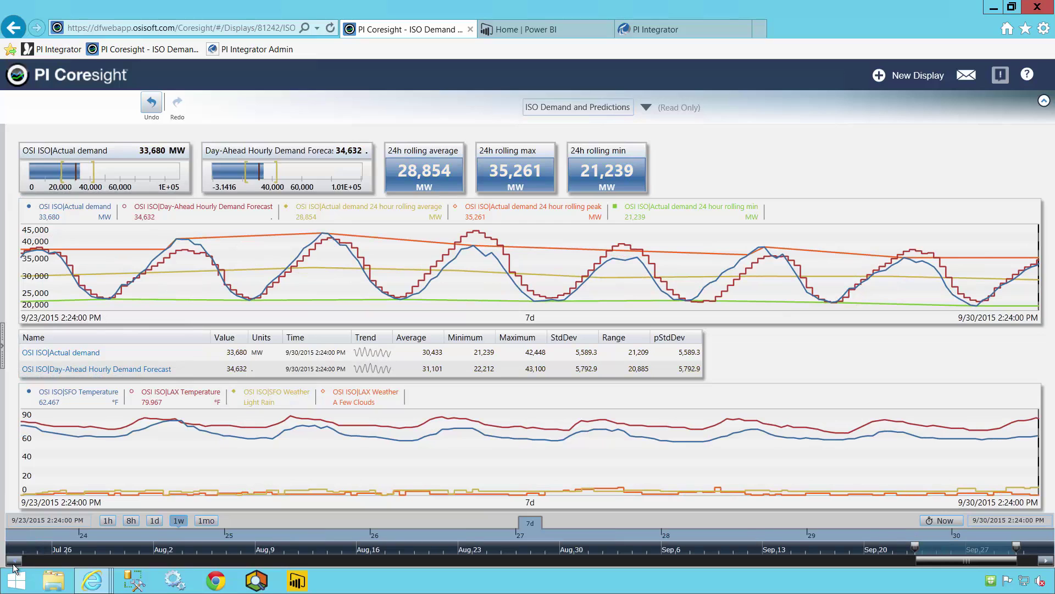
{"action": "left_click", "coordinate": [13, 565]}
{"action": "left_click", "coordinate": [14, 564]}
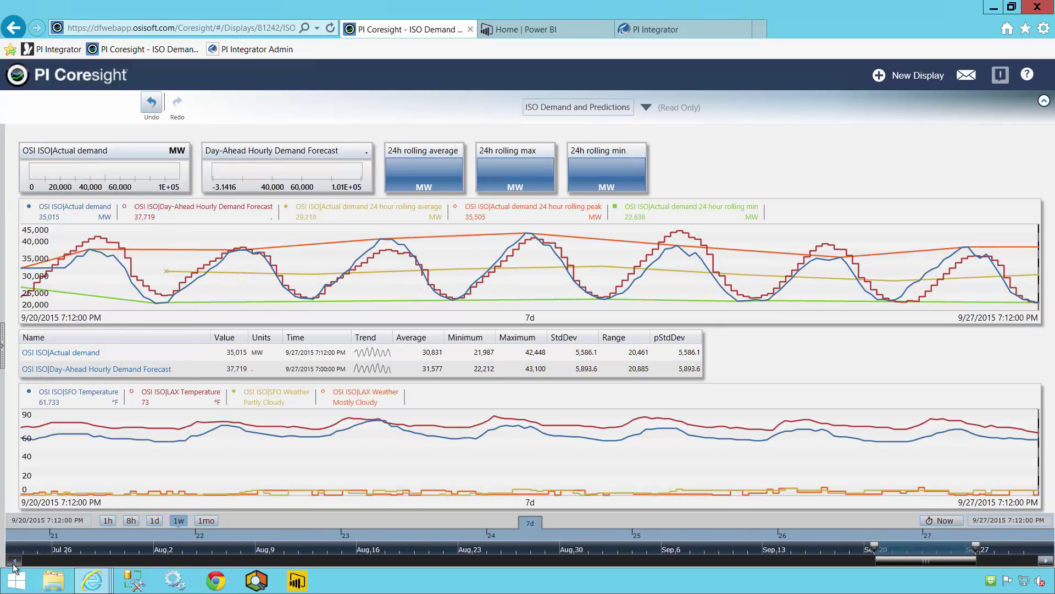
{"action": "left_click_drag", "start_coordinate": [187, 459], "coordinate": [97, 408]}
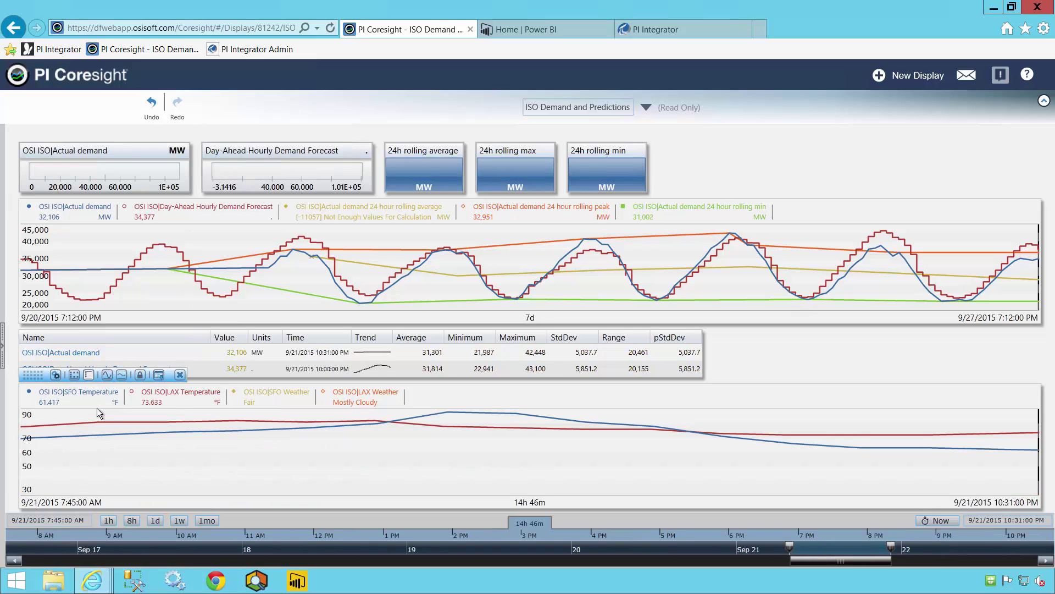
{"action": "left_click", "coordinate": [510, 28]}
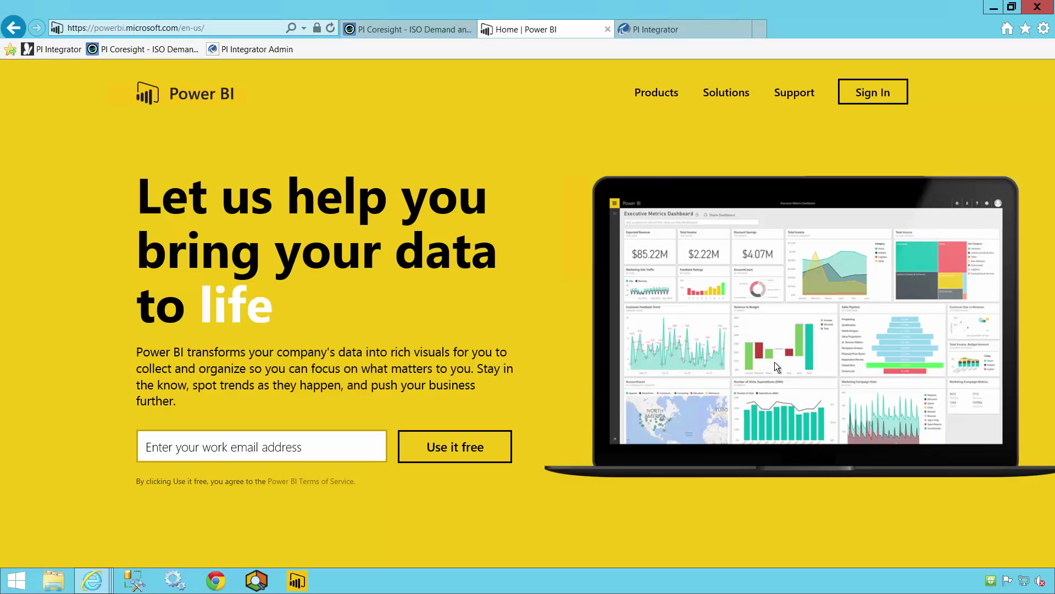
Step: Go to Products > Power BI Desktop and scroll down toward its download section
{"action": "left_click", "coordinate": [670, 93]}
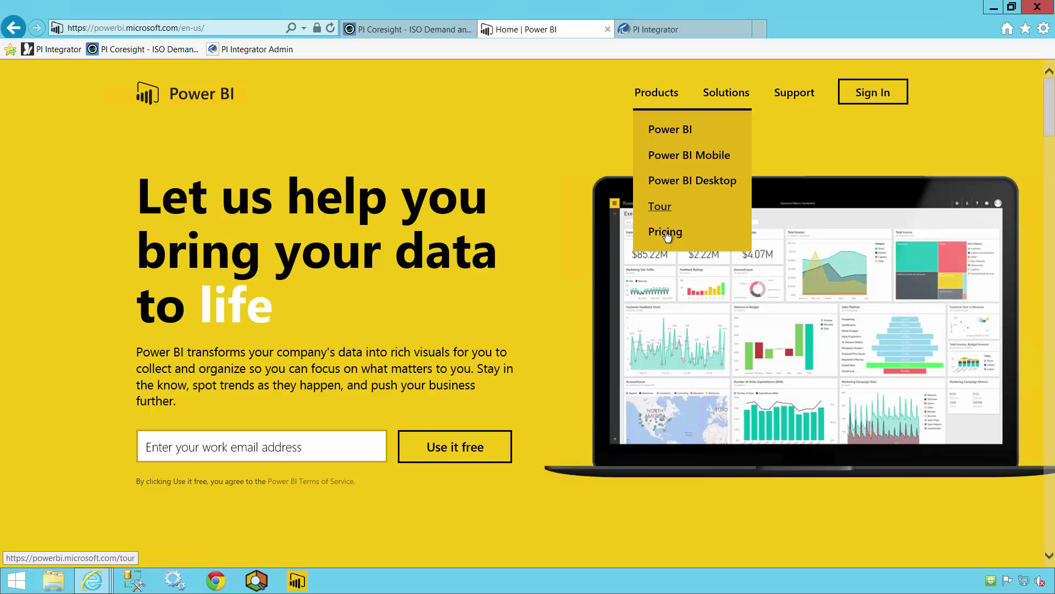
{"action": "left_click", "coordinate": [680, 184]}
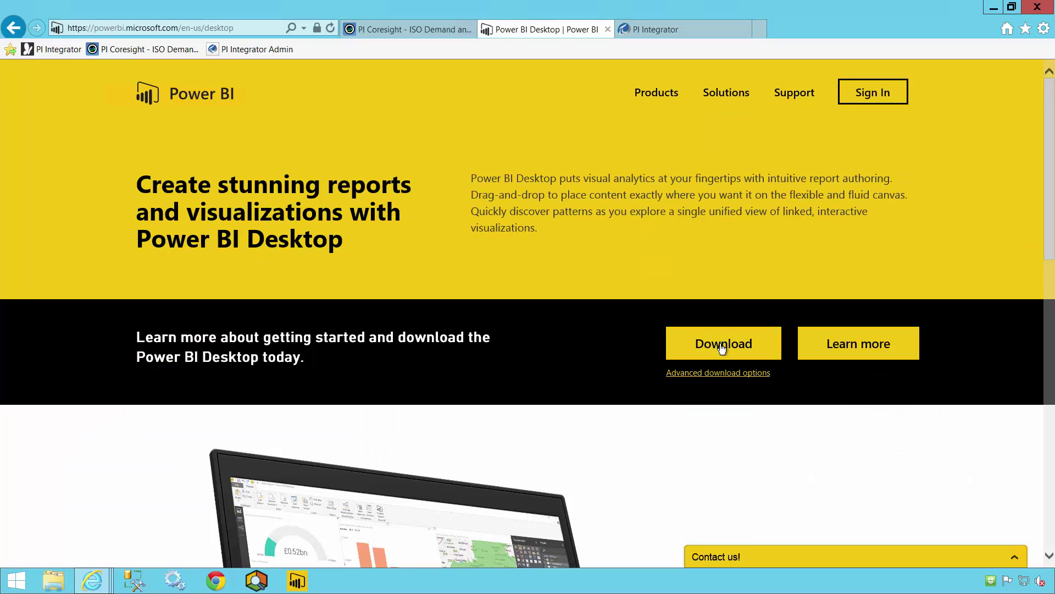
{"action": "left_click_drag", "start_coordinate": [1042, 189], "coordinate": [1050, 137]}
Step: Create a new asset view named 'Electrical Grid Analysis View' in PI Integrator
{"action": "left_click", "coordinate": [676, 31]}
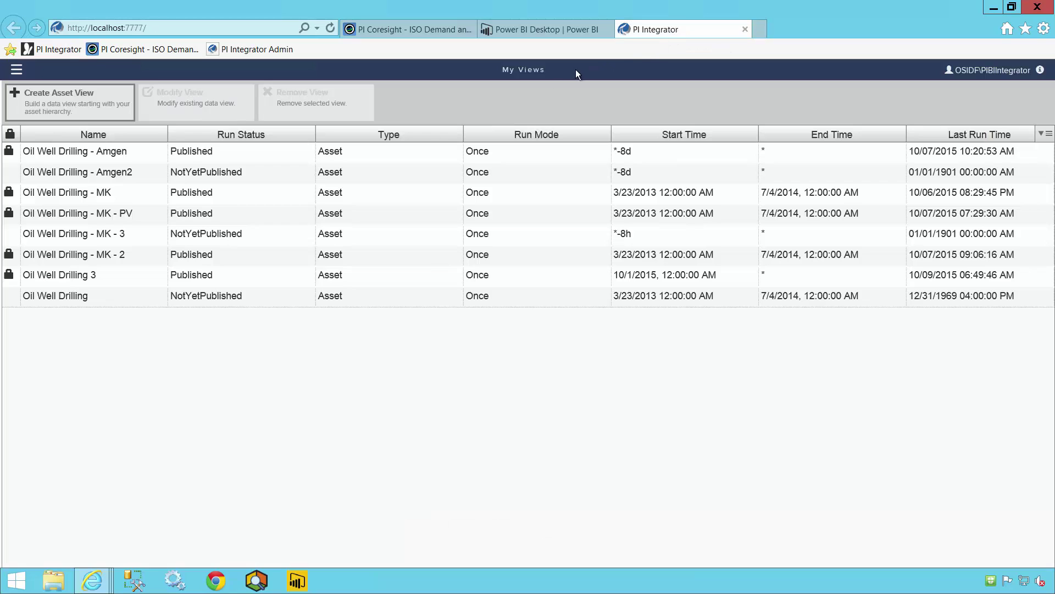
{"action": "left_click", "coordinate": [88, 114]}
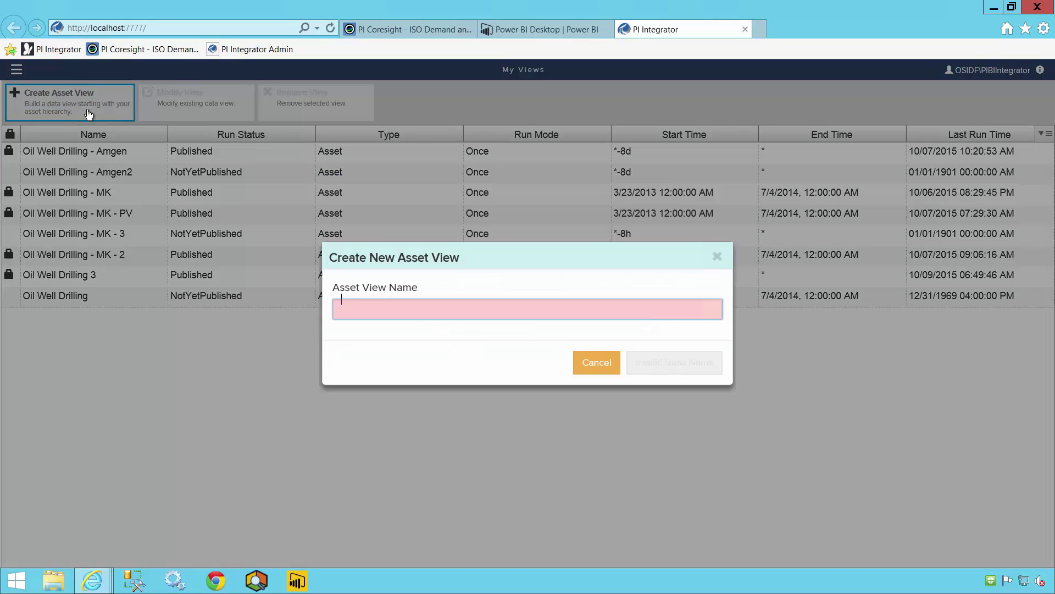
{"action": "type", "text": "Electrical Grid Analysis View"}
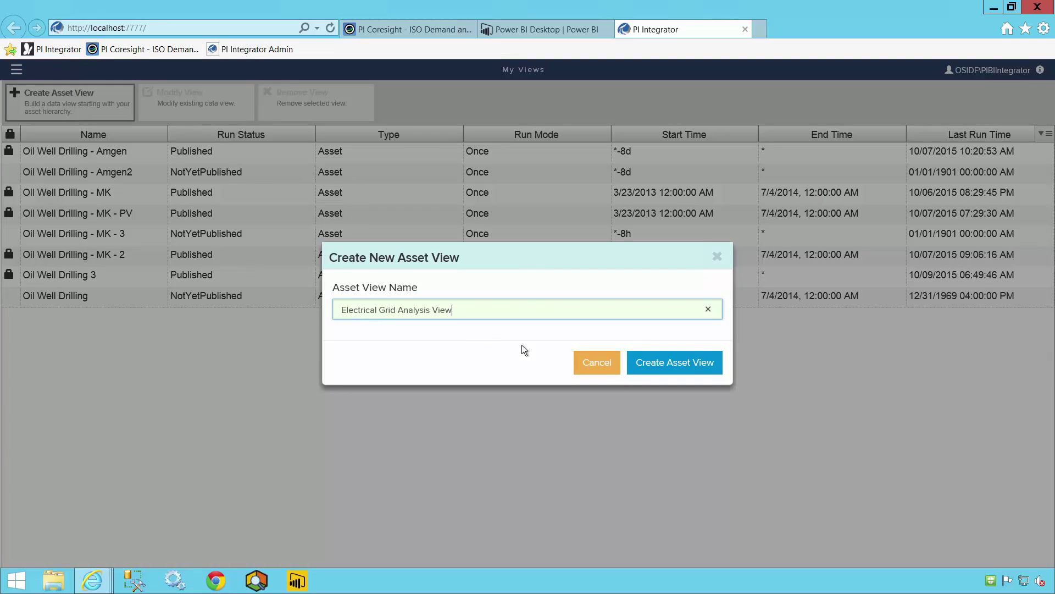
{"action": "left_click", "coordinate": [667, 366]}
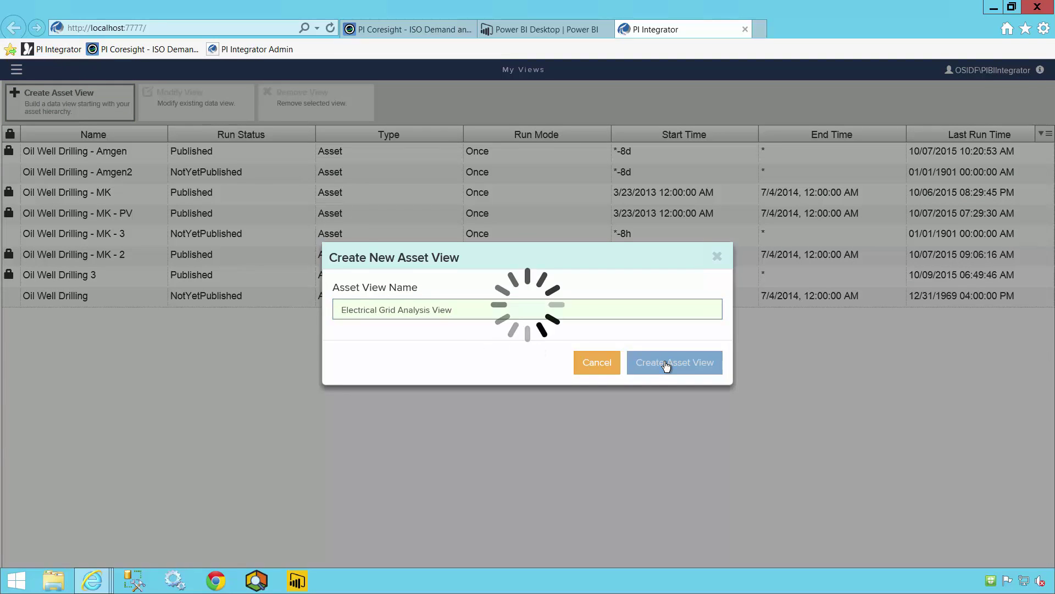
{"action": "left_click", "coordinate": [328, 180]}
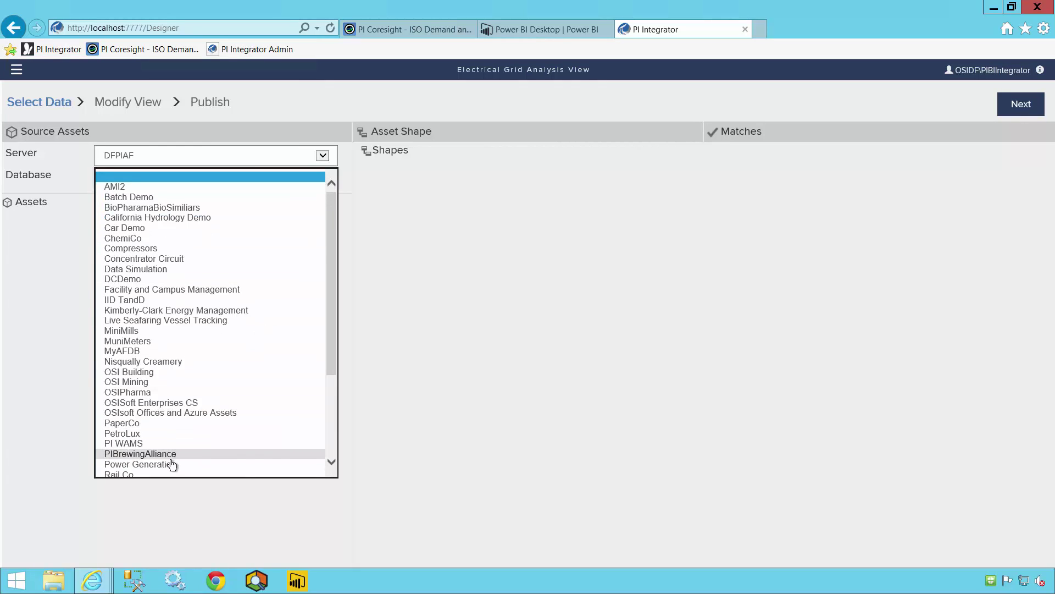
Step: Select the OSI ISO asset in the Power Generation database and group its attributes by category
{"action": "left_click", "coordinate": [172, 465]}
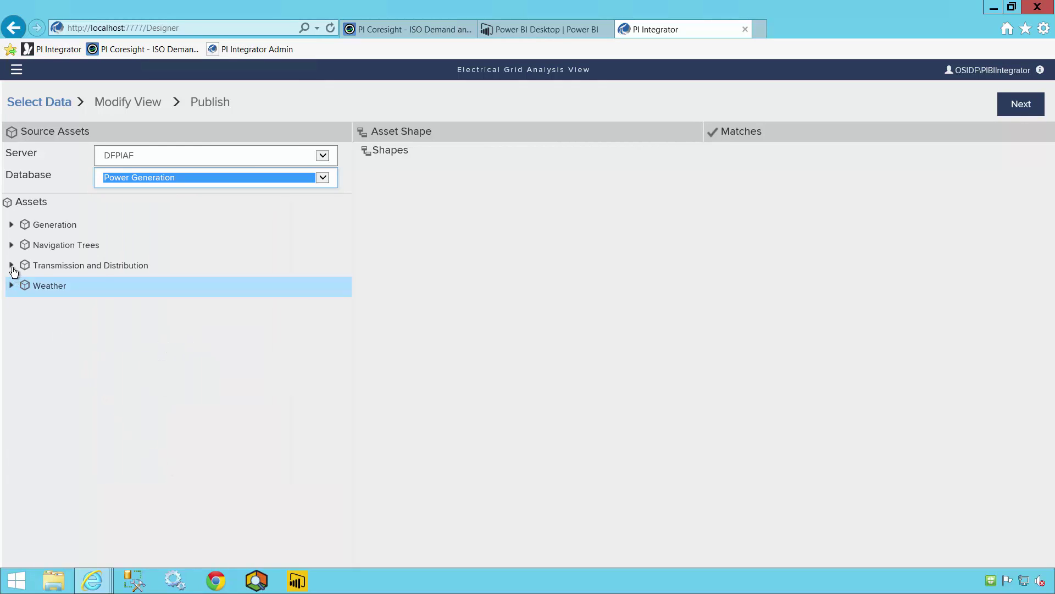
{"action": "left_click", "coordinate": [11, 265]}
{"action": "left_click", "coordinate": [57, 327]}
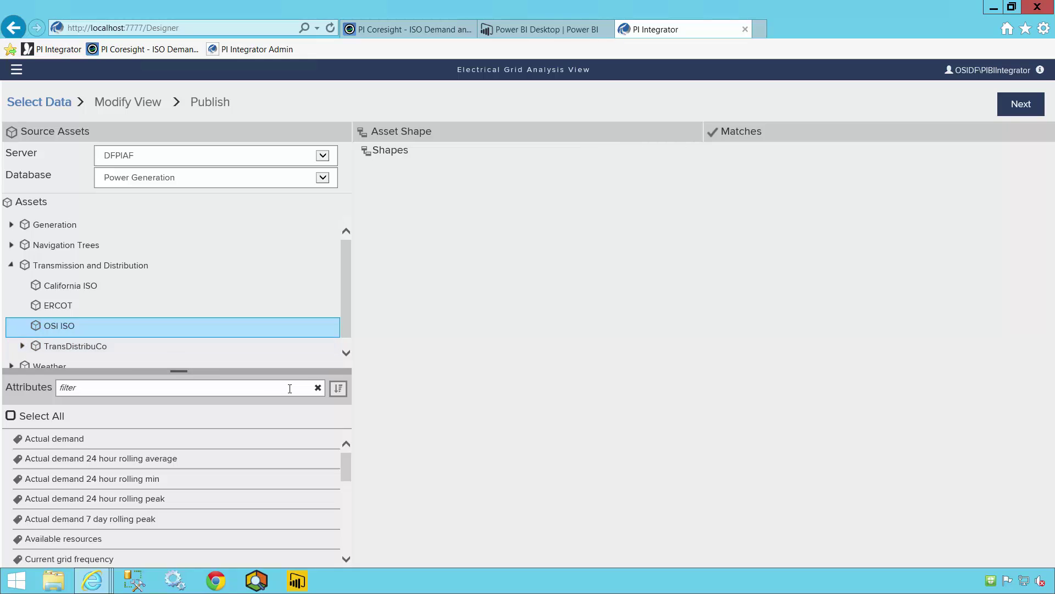
{"action": "left_click", "coordinate": [338, 389]}
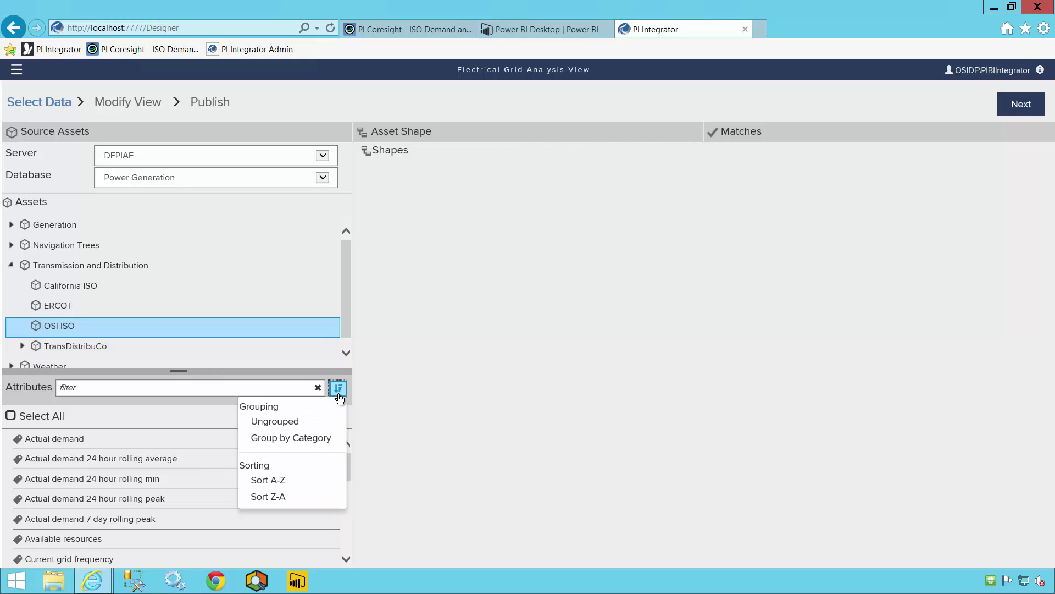
{"action": "left_click", "coordinate": [292, 438]}
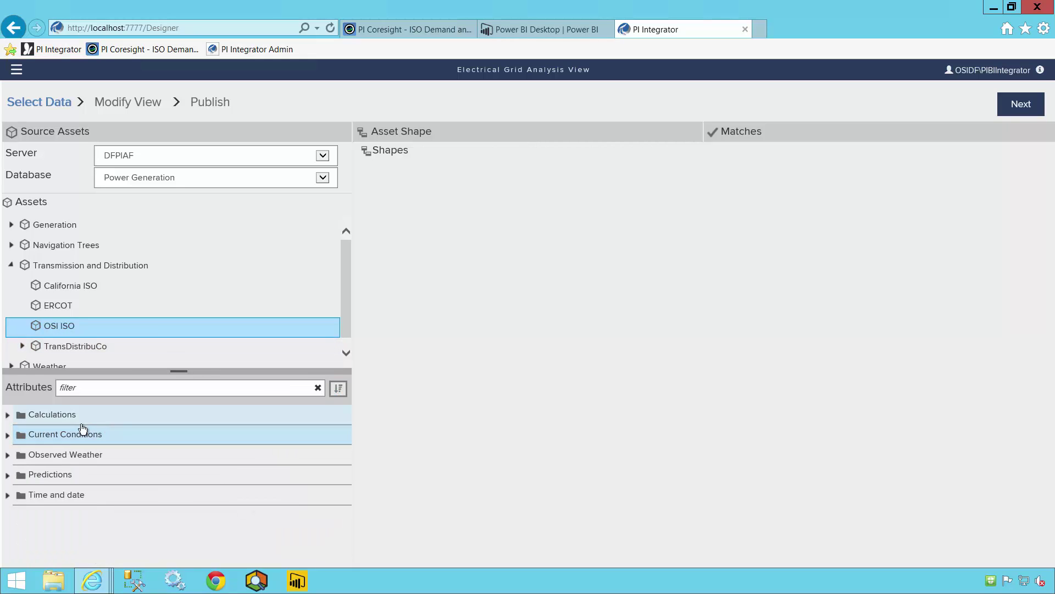
Step: Add Actual demand and Available resources from Current Conditions to the asset shape
{"action": "left_click", "coordinate": [7, 434]}
{"action": "left_click", "coordinate": [55, 515]}
{"action": "left_click", "coordinate": [57, 498], "text": "ctrl"}
{"action": "left_click_drag", "start_coordinate": [57, 497], "coordinate": [442, 416]}
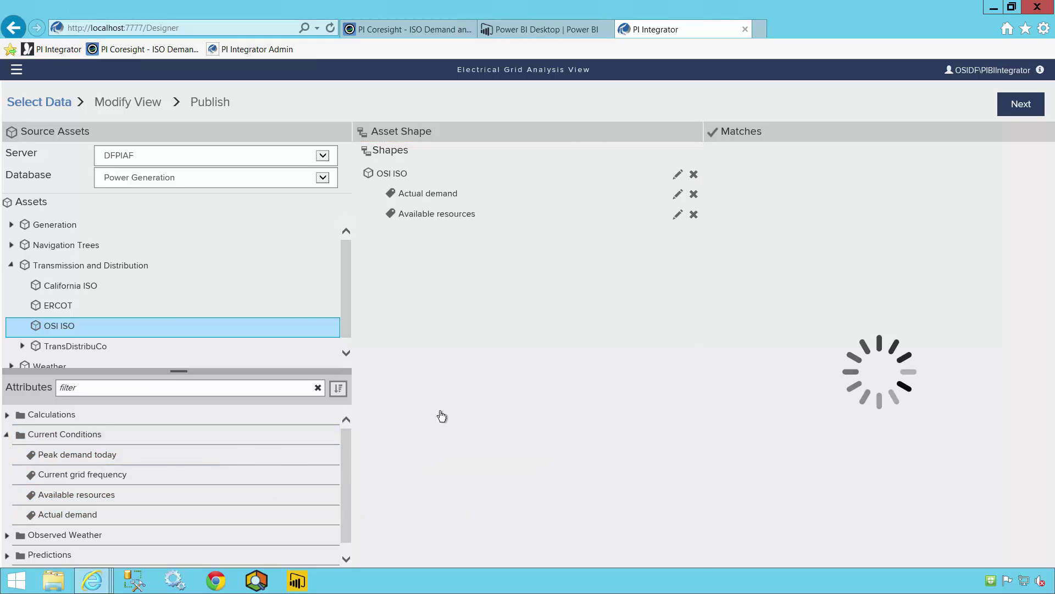
Step: Add all Observed Weather attributes to the asset shape
{"action": "left_click", "coordinate": [7, 435]}
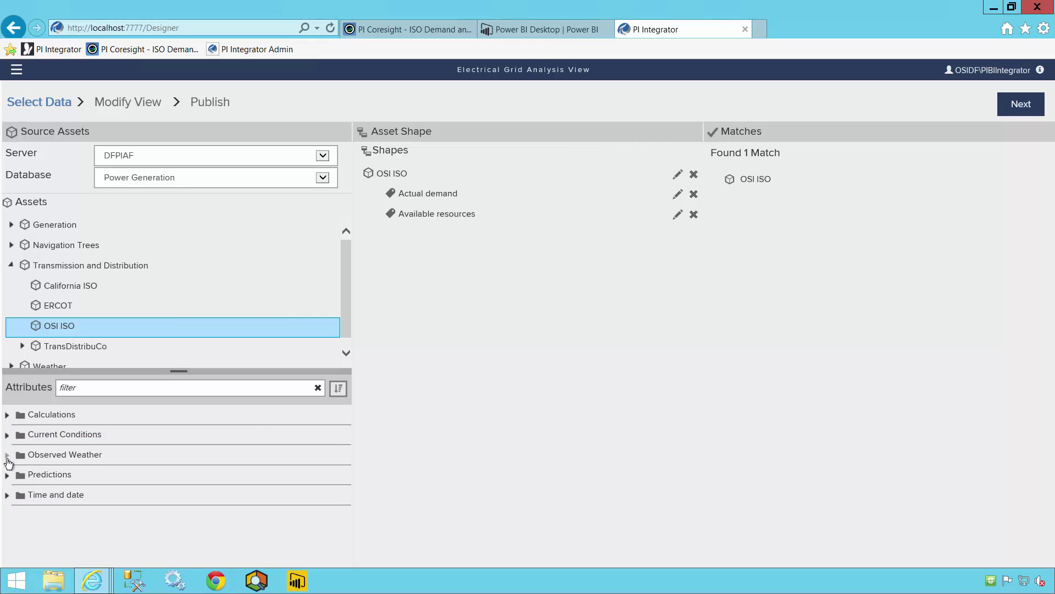
{"action": "left_click", "coordinate": [7, 454]}
{"action": "left_click_drag", "start_coordinate": [138, 458], "coordinate": [500, 391]}
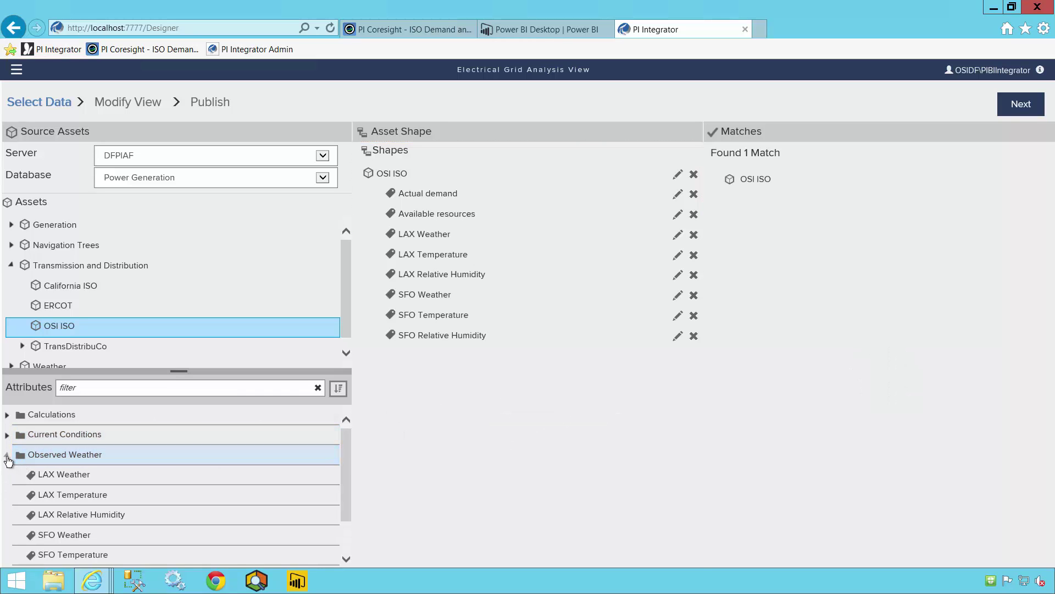
{"action": "left_click", "coordinate": [6, 455]}
Step: Add Day-Ahead Hourly Demand Forecast and Percent difference versus actual demand, then continue
{"action": "left_click", "coordinate": [8, 475]}
{"action": "left_click", "coordinate": [82, 534]}
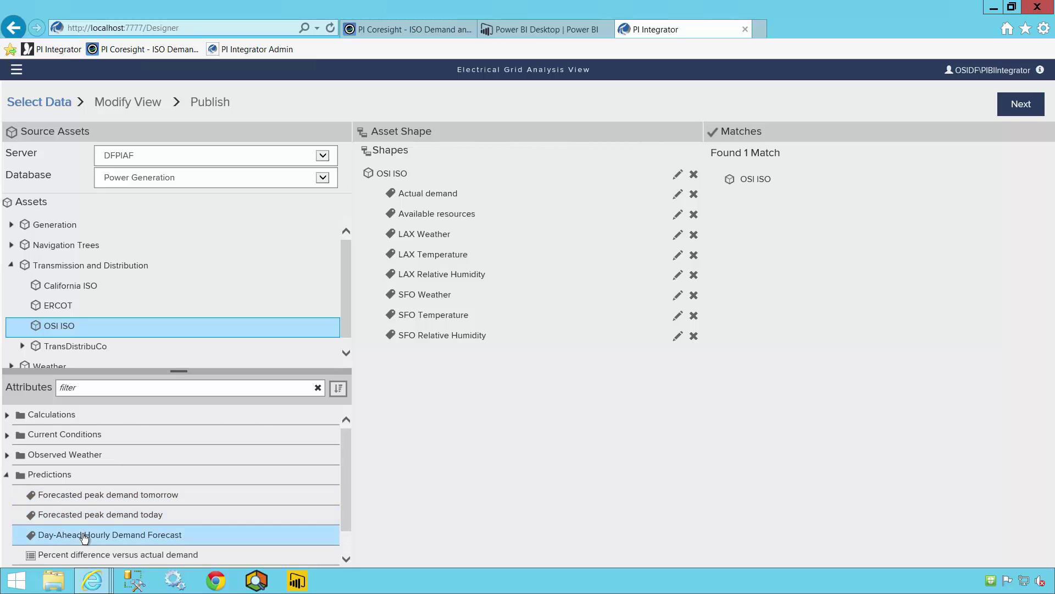
{"action": "left_click", "coordinate": [70, 554], "text": "ctrl"}
{"action": "left_click_drag", "start_coordinate": [67, 558], "coordinate": [456, 460]}
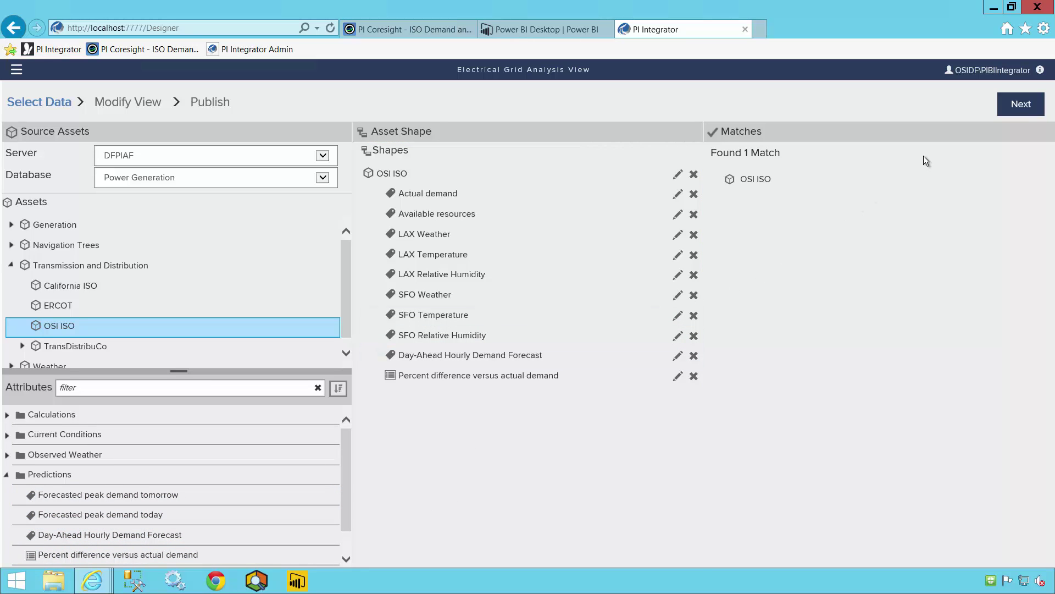
{"action": "left_click", "coordinate": [1015, 110]}
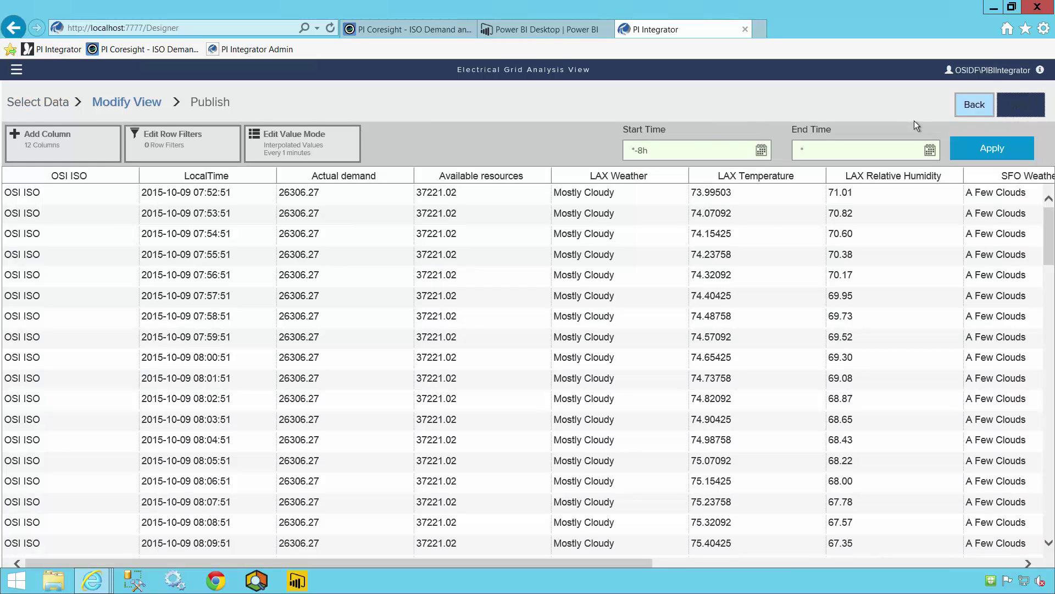
Step: Add Month, Day, Day of the Week and Hour time columns to the view
{"action": "left_click", "coordinate": [100, 149]}
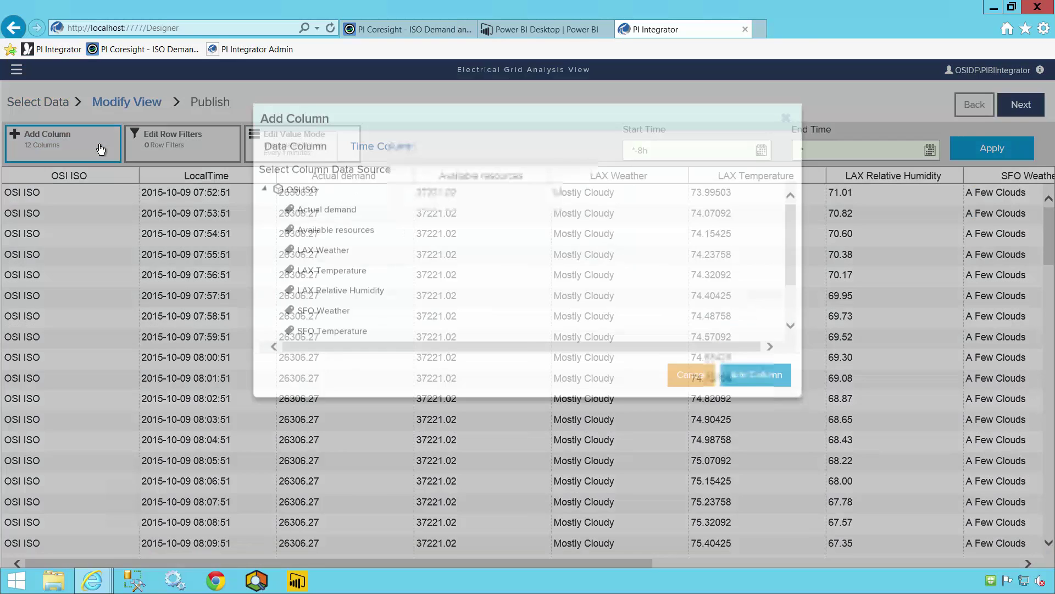
{"action": "left_click", "coordinate": [358, 210]}
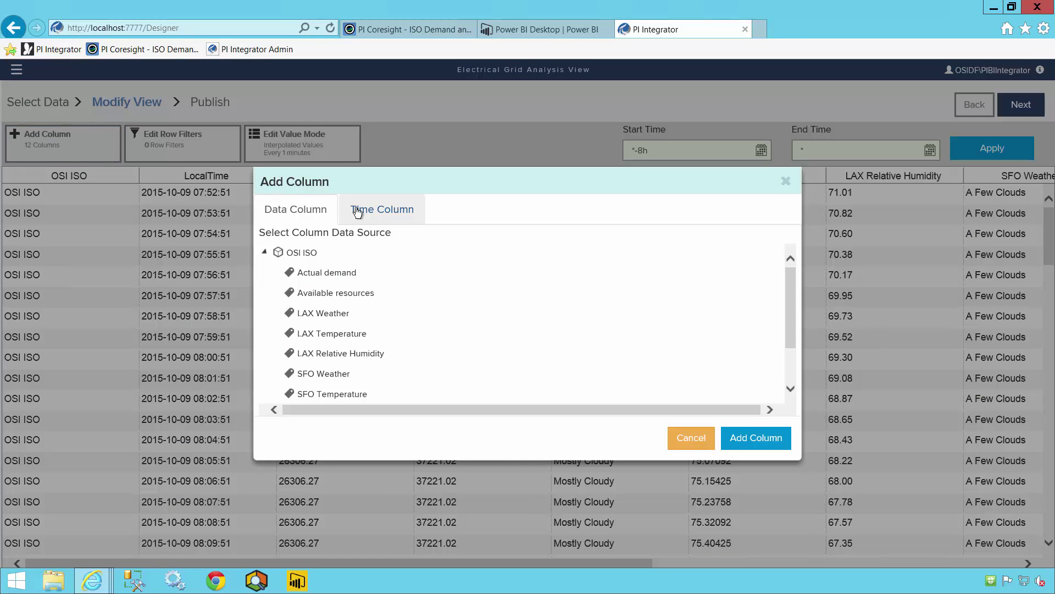
{"action": "left_click", "coordinate": [288, 270]}
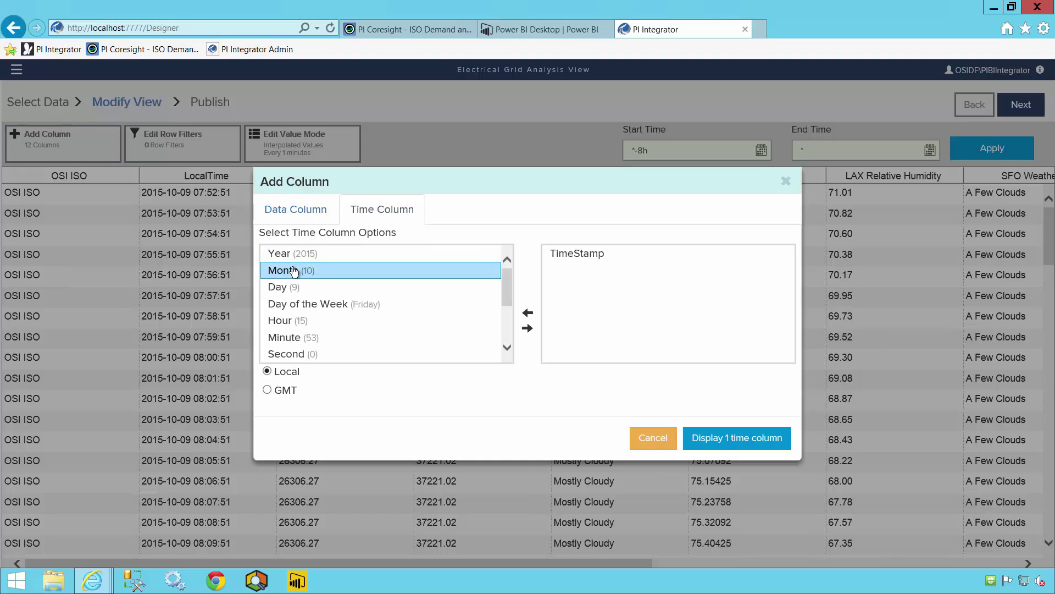
{"action": "left_click", "coordinate": [284, 286], "text": "ctrl"}
{"action": "left_click", "coordinate": [291, 304], "text": "ctrl"}
{"action": "left_click", "coordinate": [287, 321], "text": "ctrl"}
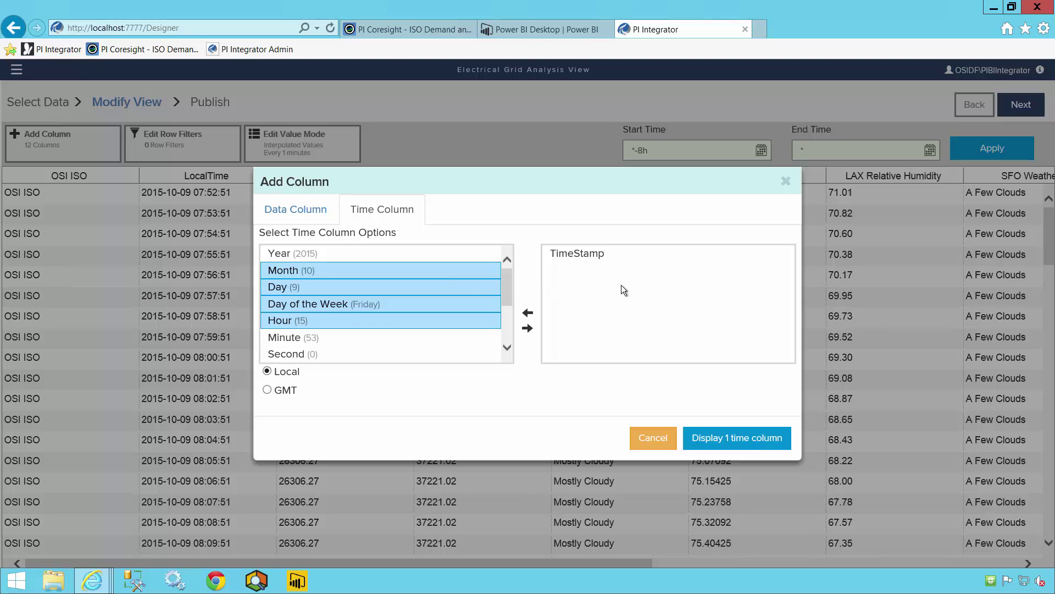
{"action": "left_click", "coordinate": [528, 329]}
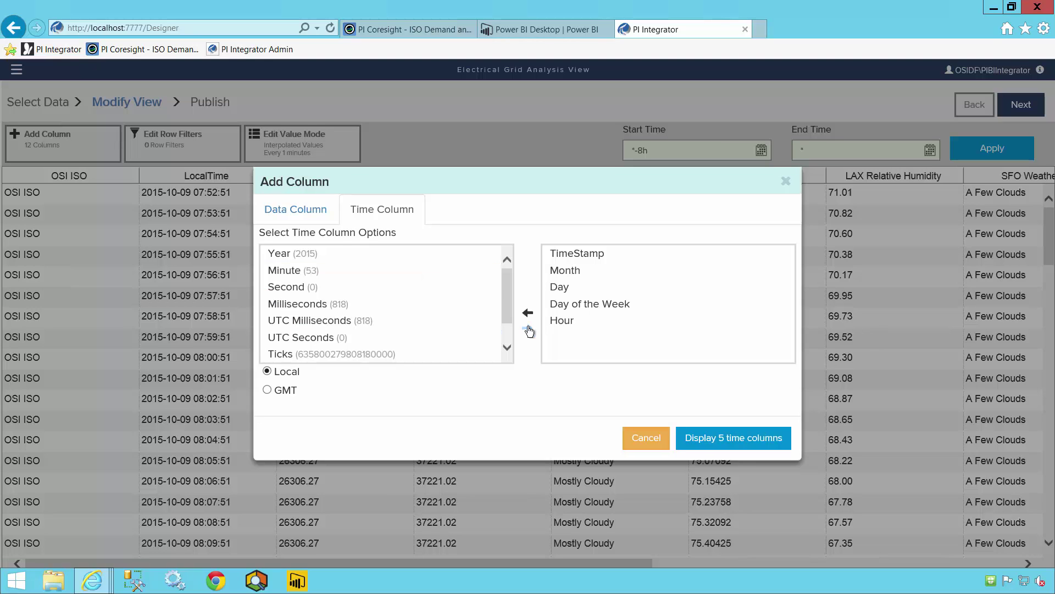
{"action": "left_click", "coordinate": [700, 438]}
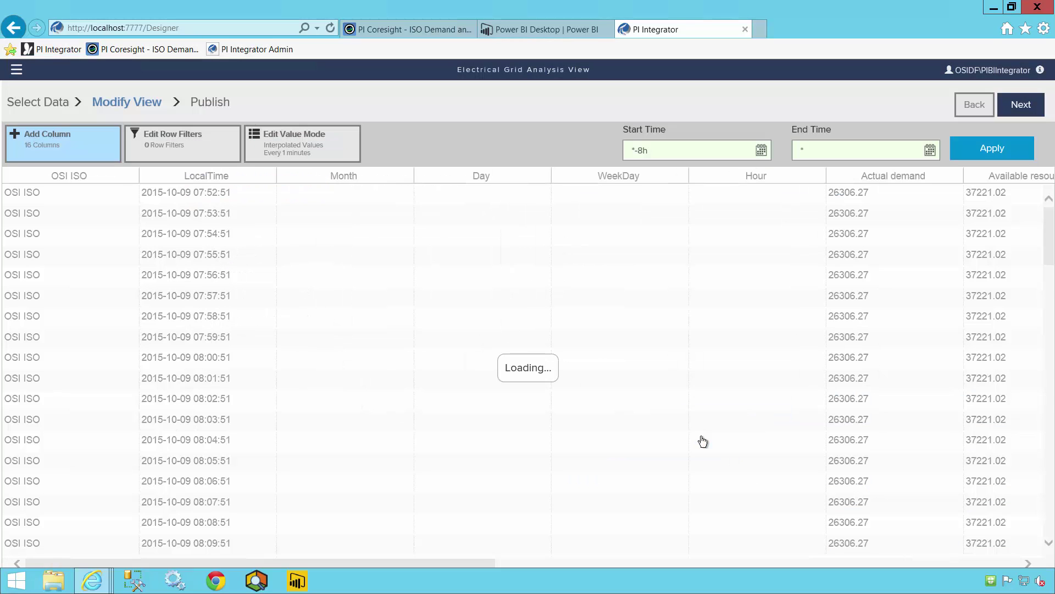
Step: Set the view's time range to 1-Sep-2015 through 1-Oct-2015 and apply it
{"action": "double_click", "coordinate": [794, 150]}
{"action": "type", "text": "1-Oct-2015"}
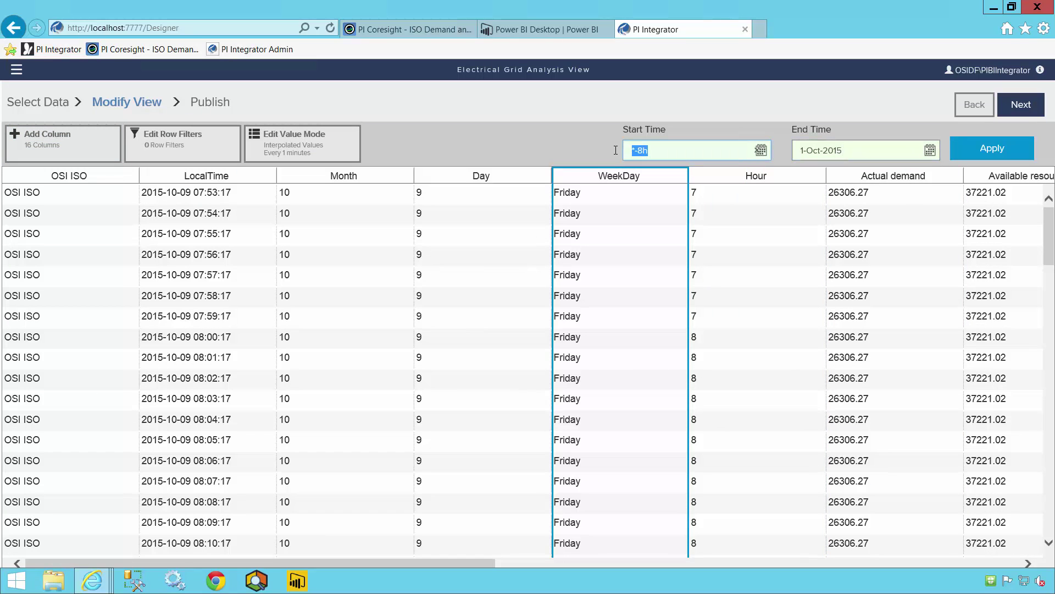
{"action": "type", "text": "1-Sep-2015"}
{"action": "left_click", "coordinate": [994, 150]}
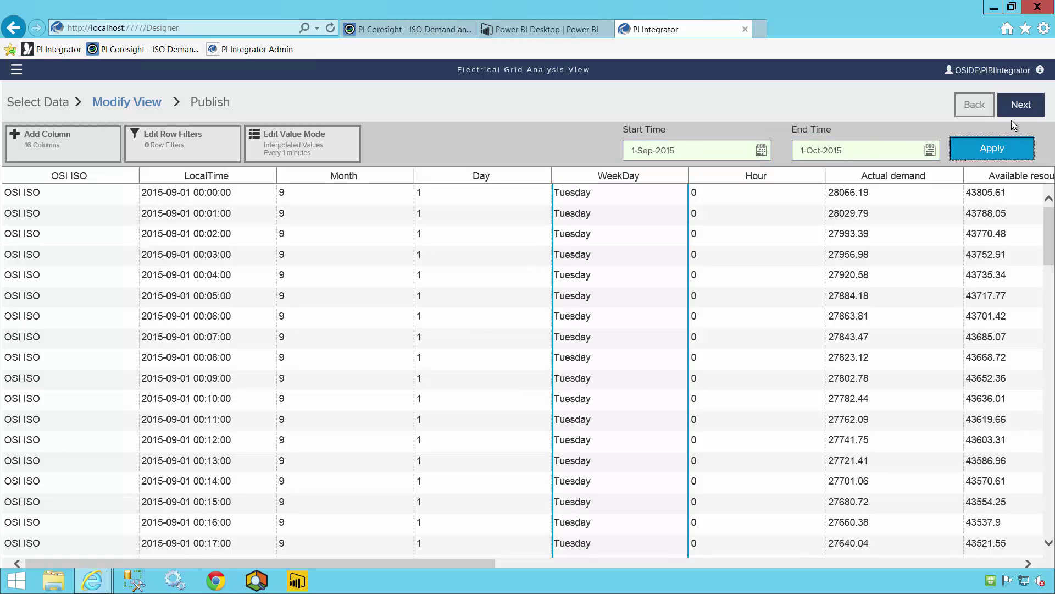
Step: Keep interpolated value sampling at a 1-minute interval and save the changes
{"action": "left_click", "coordinate": [339, 160]}
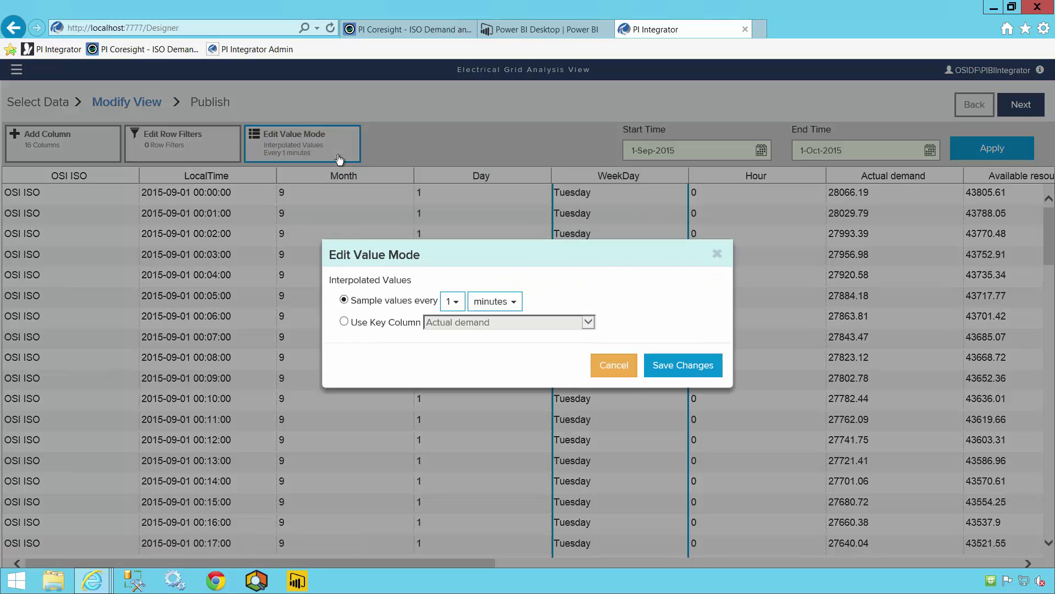
{"action": "left_click", "coordinate": [453, 300]}
{"action": "left_click", "coordinate": [457, 302]}
{"action": "left_click", "coordinate": [664, 366]}
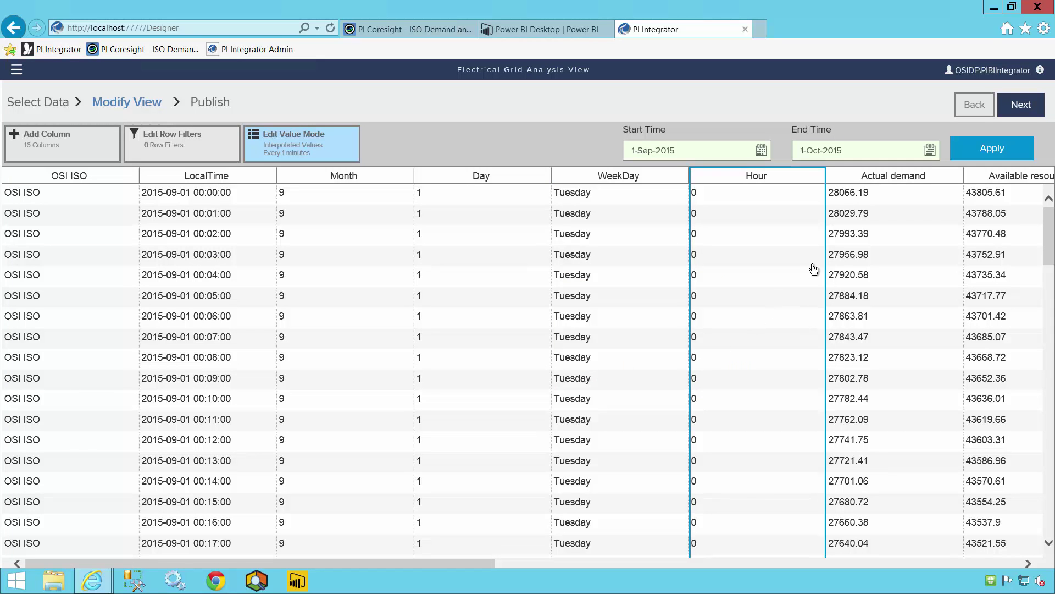
Step: Publish the view to the DFSQL target, confirm, and minimize the browser
{"action": "left_click", "coordinate": [1034, 108]}
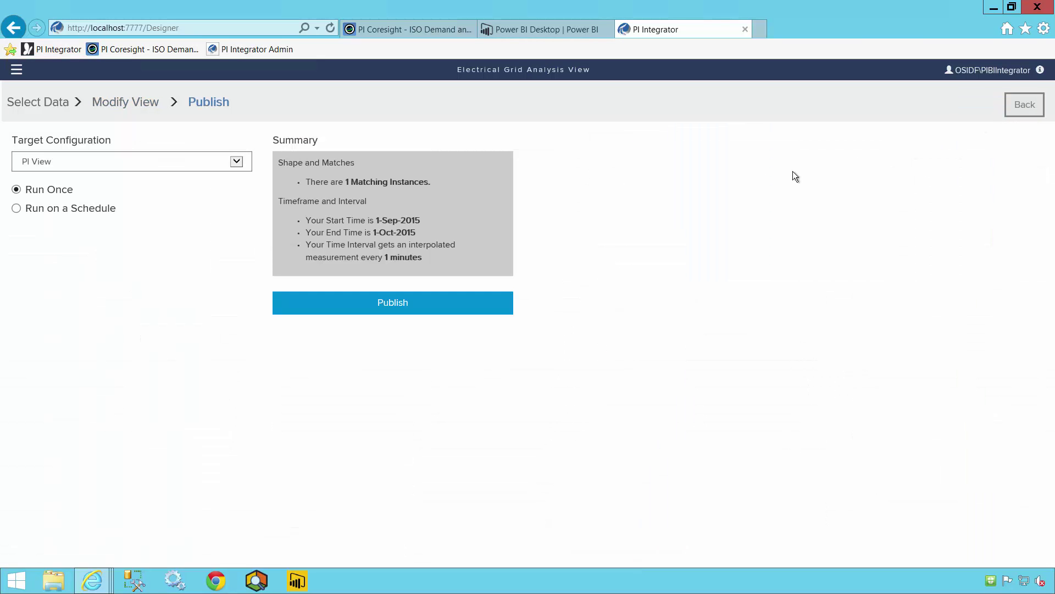
{"action": "left_click", "coordinate": [237, 164]}
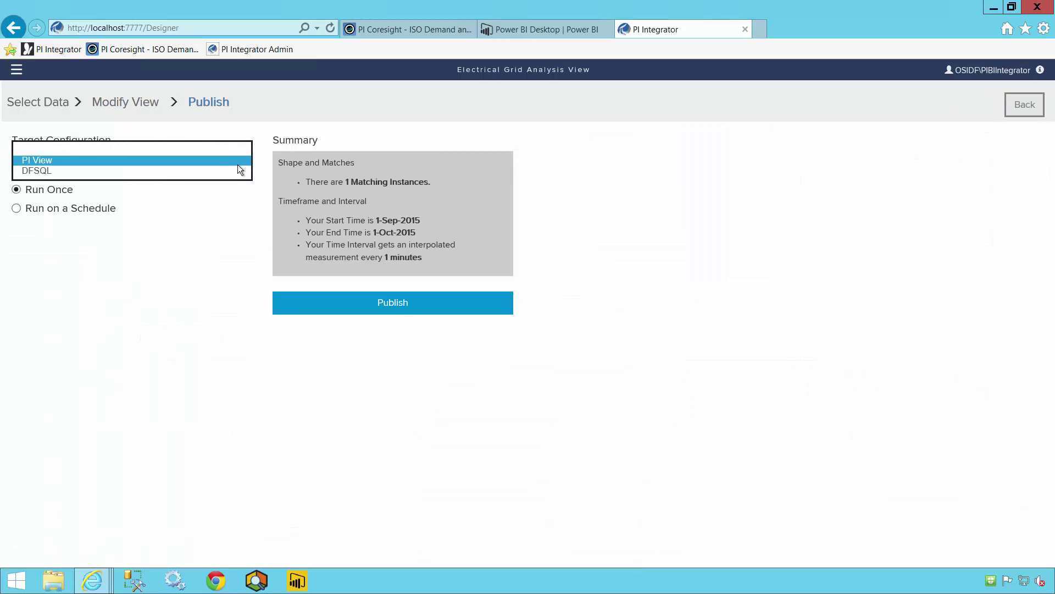
{"action": "left_click", "coordinate": [227, 174]}
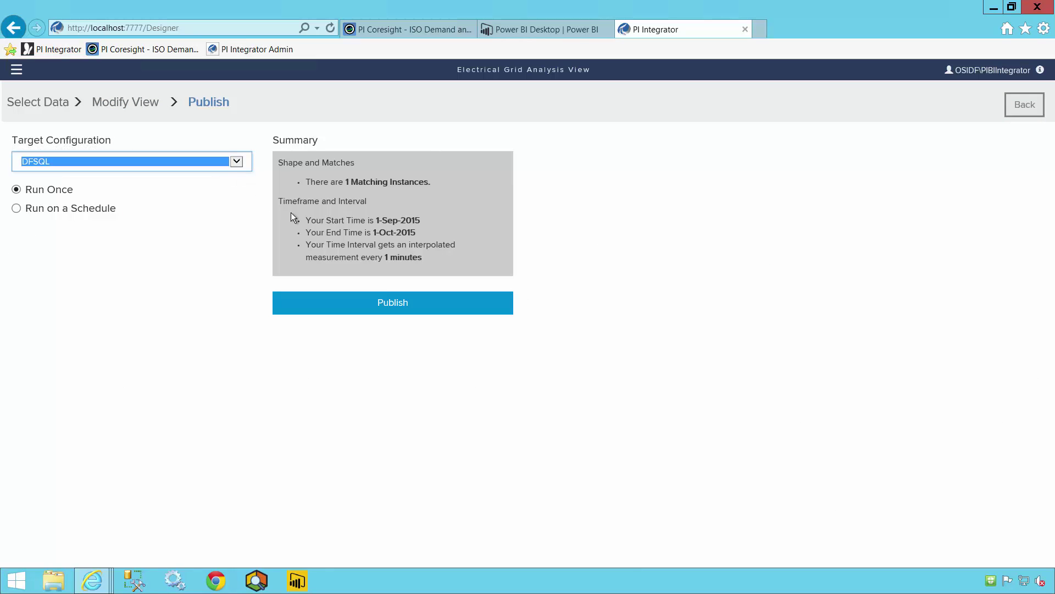
{"action": "left_click", "coordinate": [387, 311]}
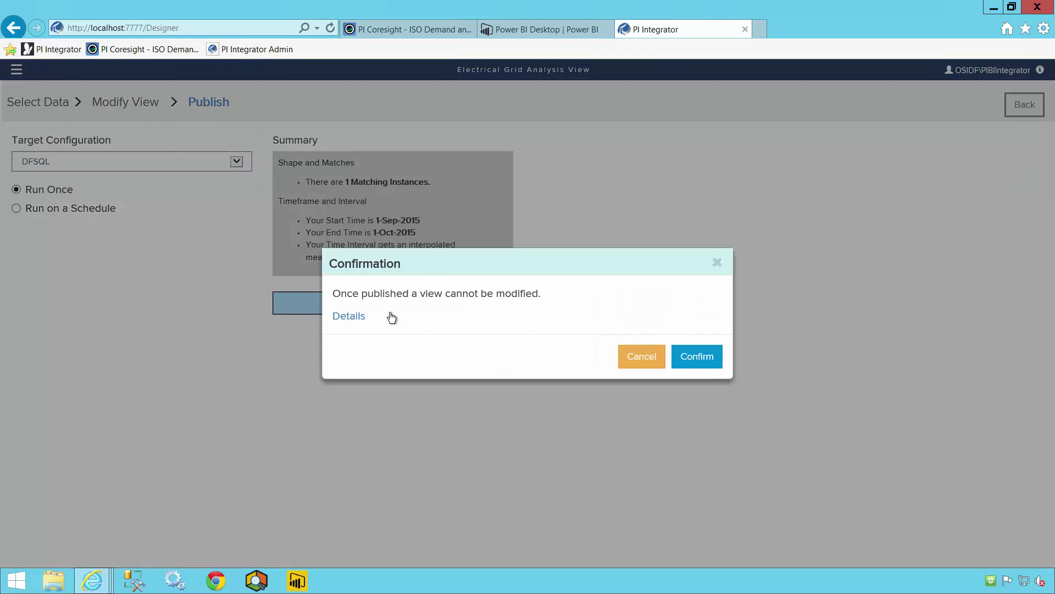
{"action": "left_click", "coordinate": [689, 358]}
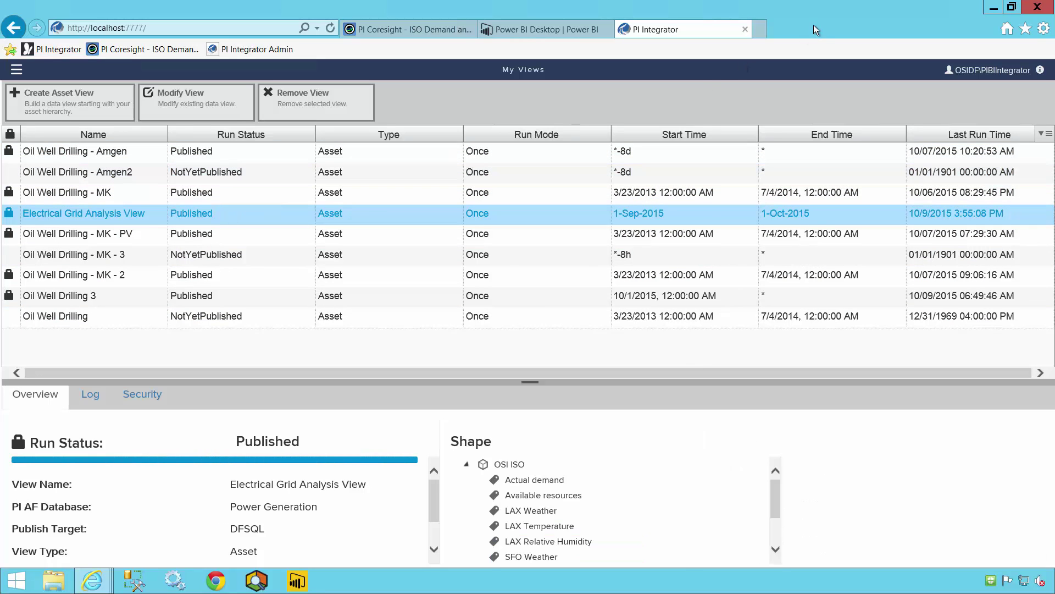
{"action": "left_click", "coordinate": [991, 6]}
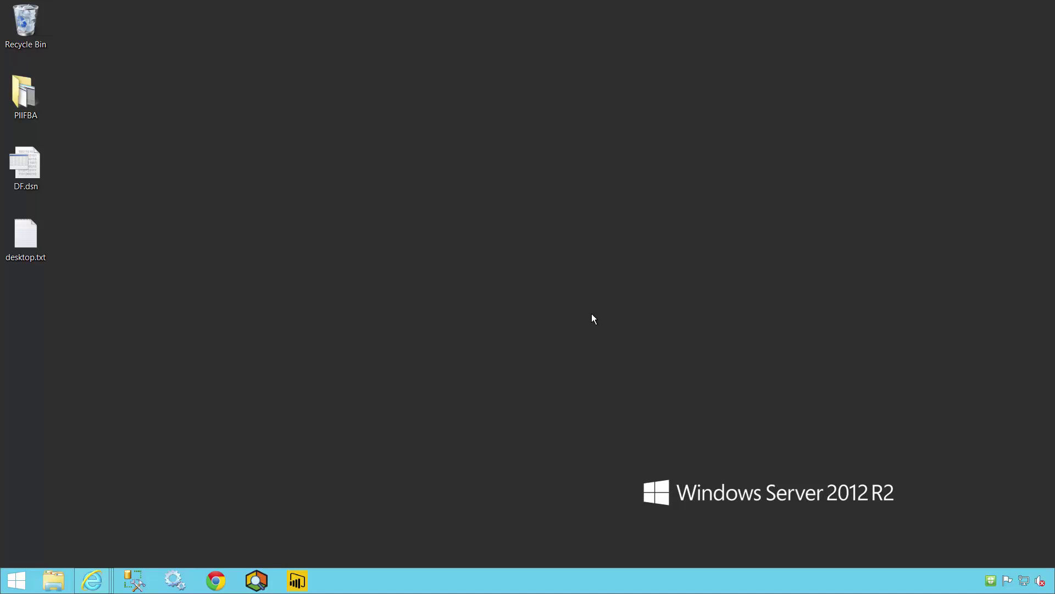
Step: In Power BI Desktop, connect to SQL Server dfsql.osidf.int, accepting the unencrypted connection
{"action": "left_click", "coordinate": [308, 578]}
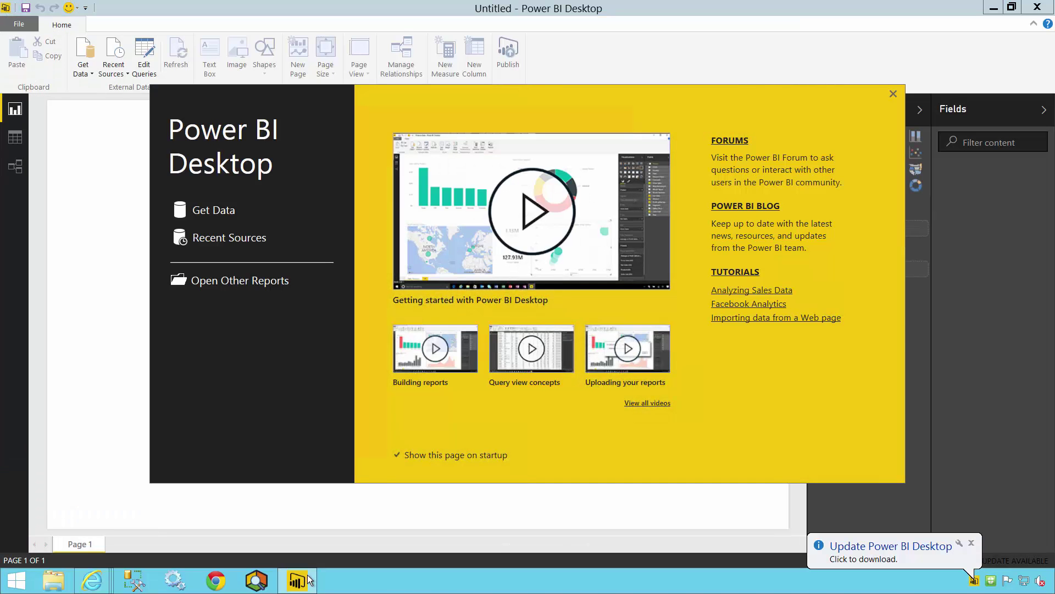
{"action": "left_click", "coordinate": [222, 210]}
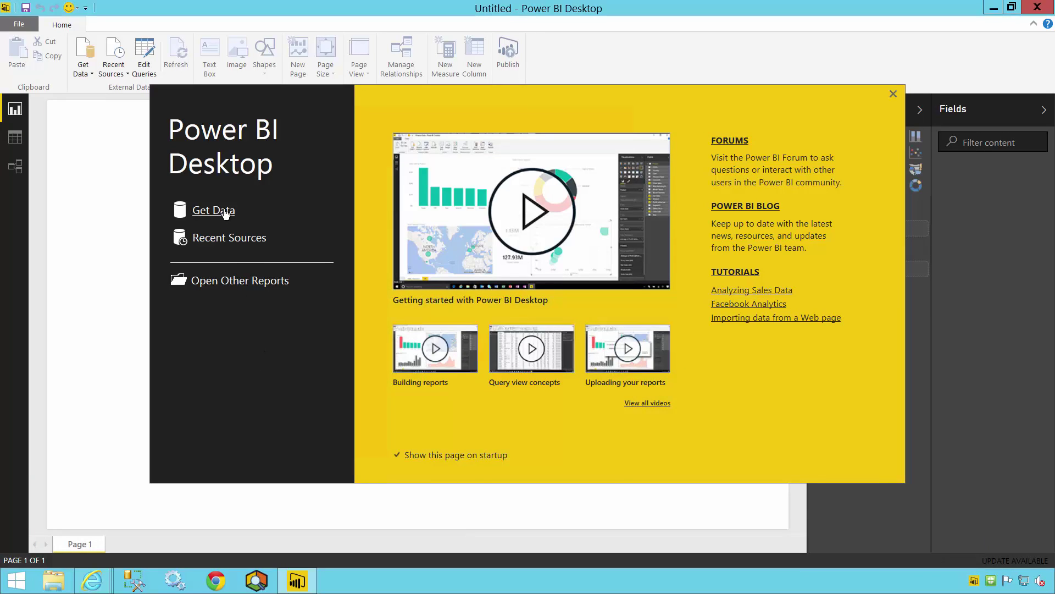
{"action": "left_click", "coordinate": [510, 235]}
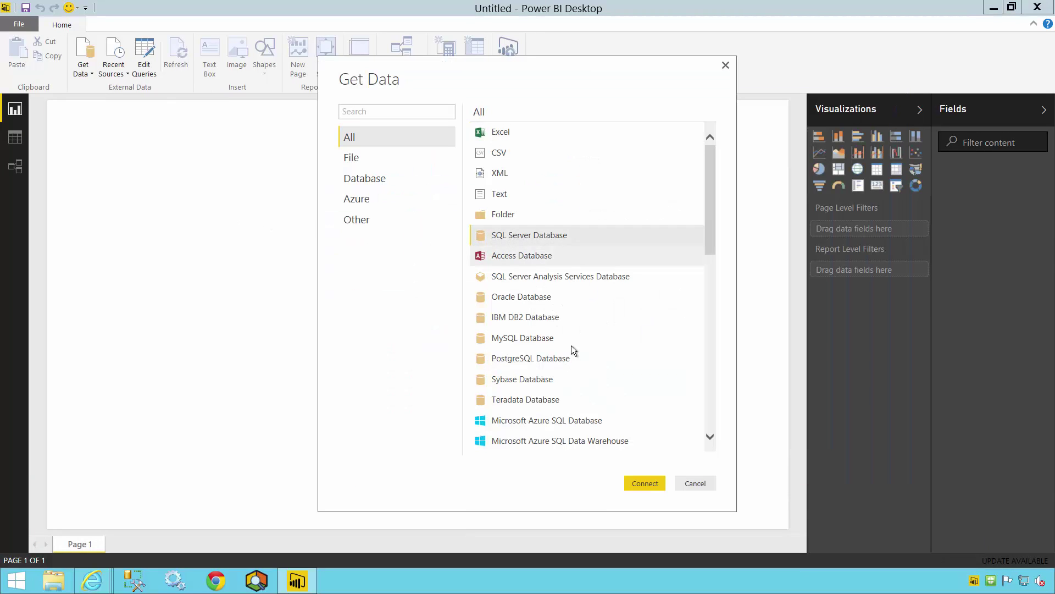
{"action": "left_click", "coordinate": [637, 484]}
{"action": "type", "text": "df"}
{"action": "left_click", "coordinate": [682, 351]}
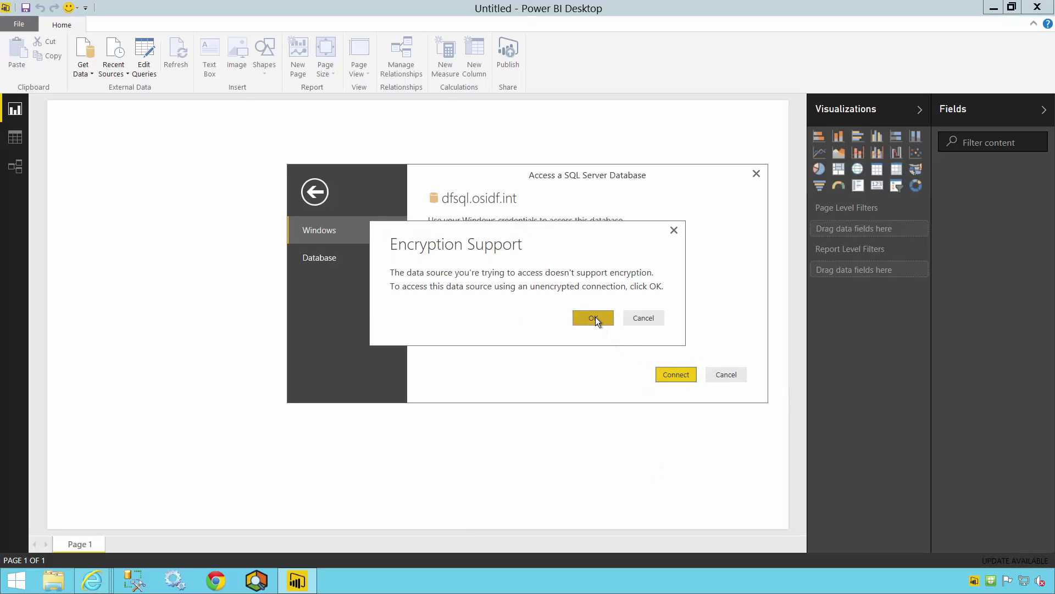
{"action": "left_click", "coordinate": [595, 318]}
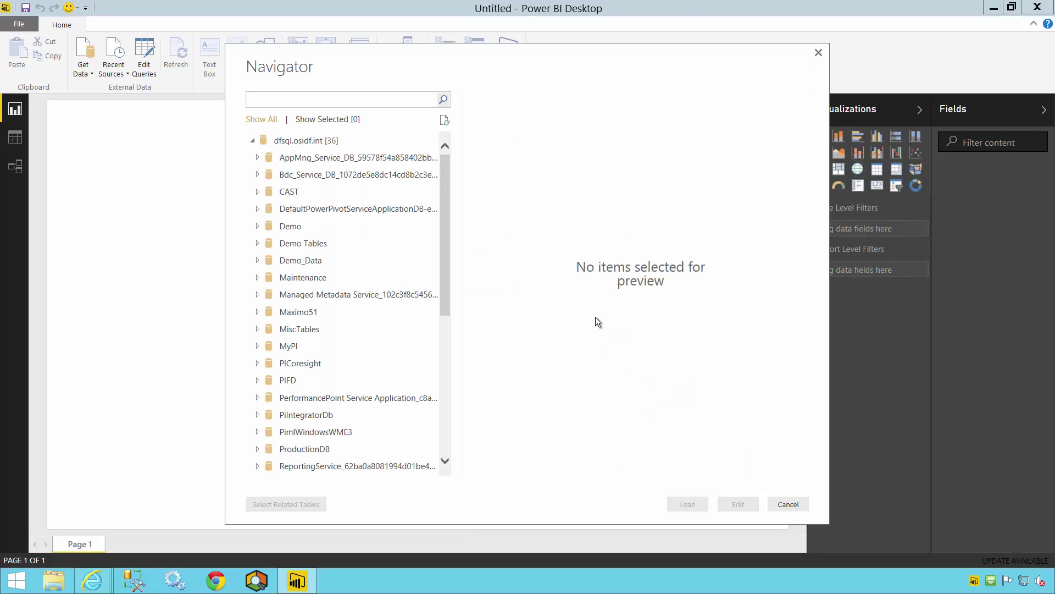
Step: Load the Electrical Grid Analysis View table from the CAST database
{"action": "left_click", "coordinate": [257, 192]}
{"action": "left_click", "coordinate": [272, 243]}
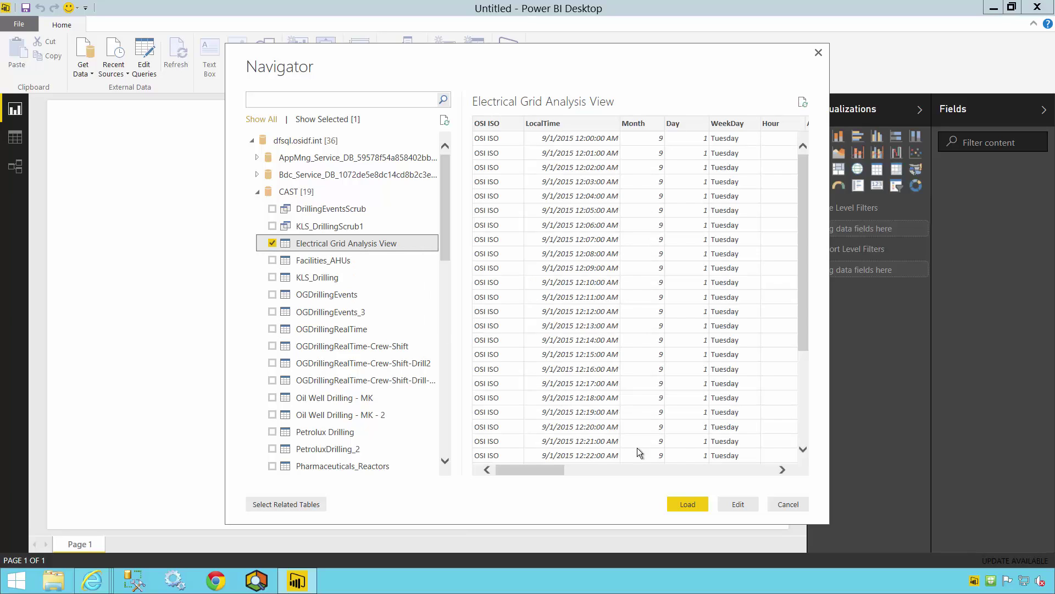
{"action": "left_click", "coordinate": [688, 504]}
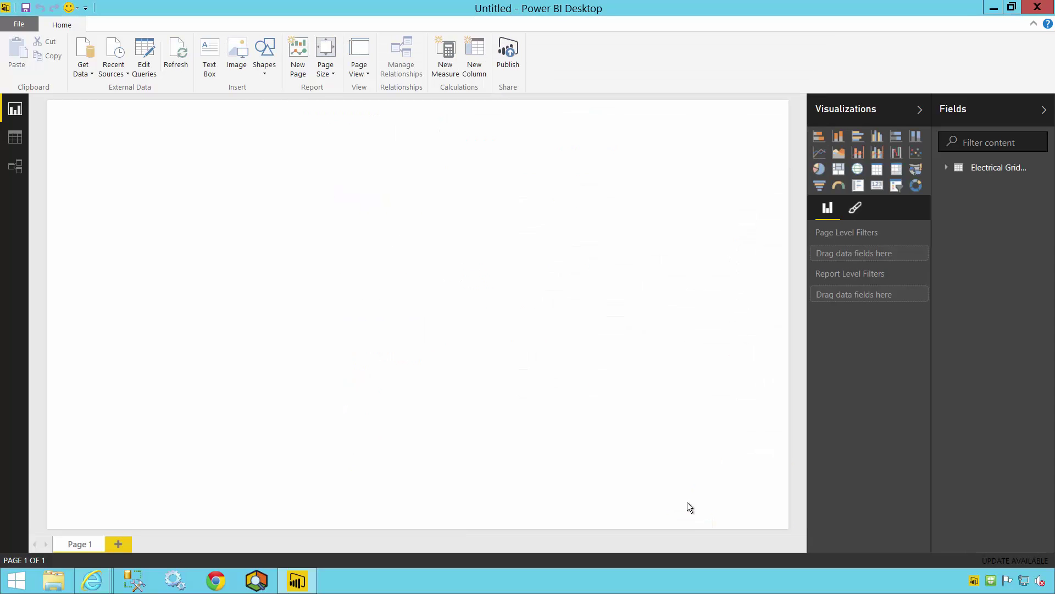
Step: Add a scatter chart with Average of LAX Temperature on the X axis
{"action": "left_click", "coordinate": [948, 168]}
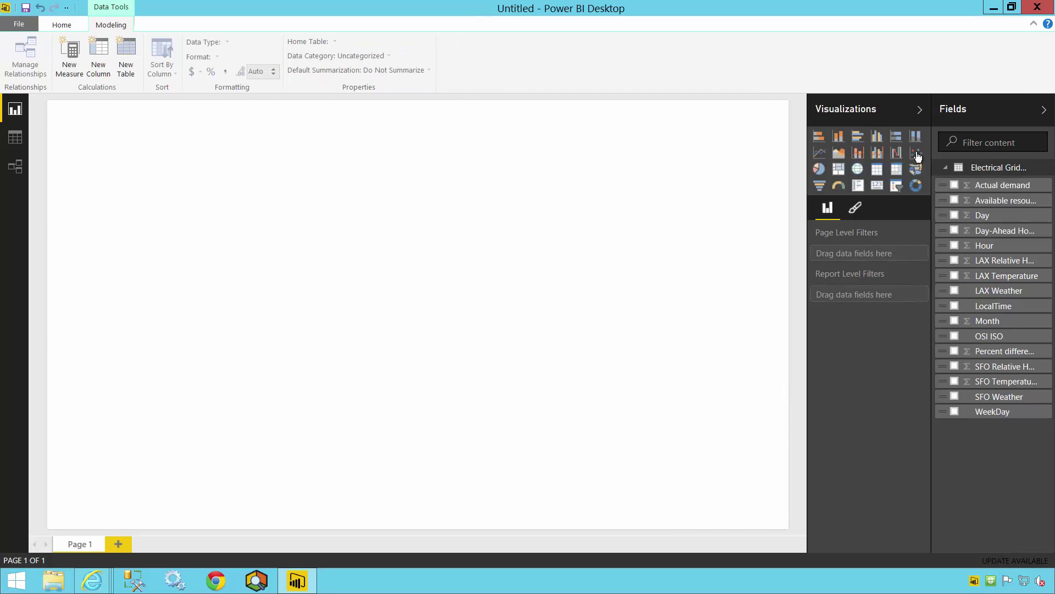
{"action": "left_click", "coordinate": [917, 154]}
{"action": "left_click_drag", "start_coordinate": [885, 320], "coordinate": [869, 331]}
{"action": "left_click", "coordinate": [908, 331]}
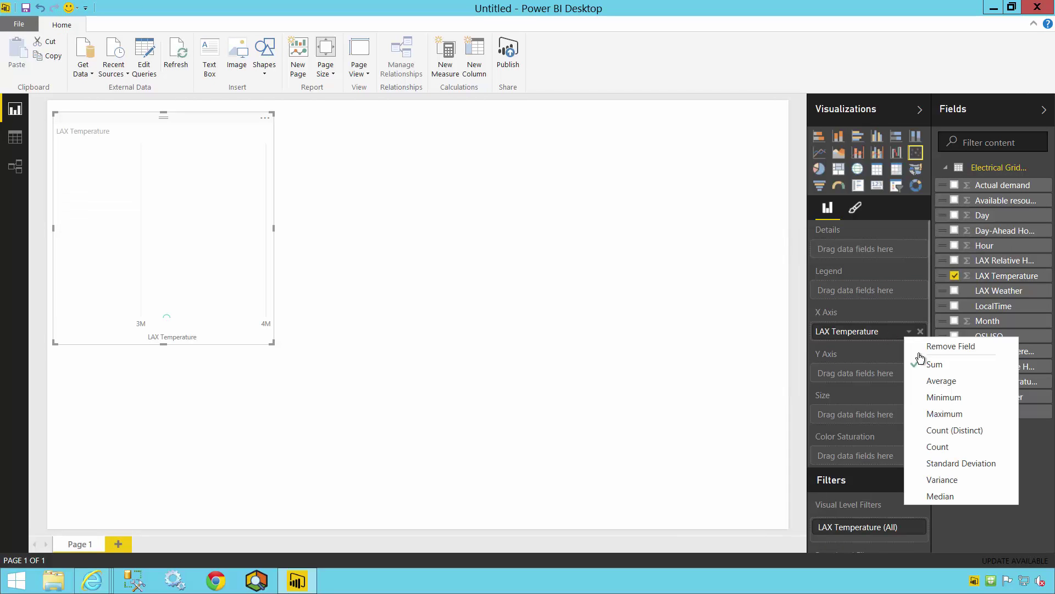
{"action": "left_click", "coordinate": [941, 381]}
Step: Put Average of Actual demand on the Y axis, LocalTime in Details, and widen the chart
{"action": "left_click_drag", "start_coordinate": [1003, 186], "coordinate": [876, 376]}
{"action": "left_click", "coordinate": [908, 374]}
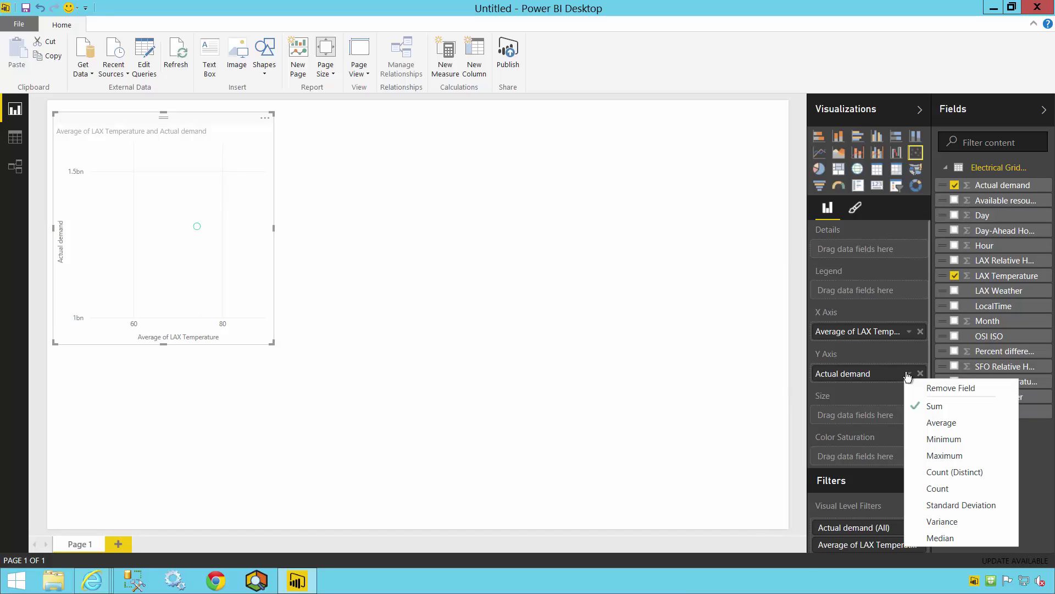
{"action": "left_click", "coordinate": [951, 424]}
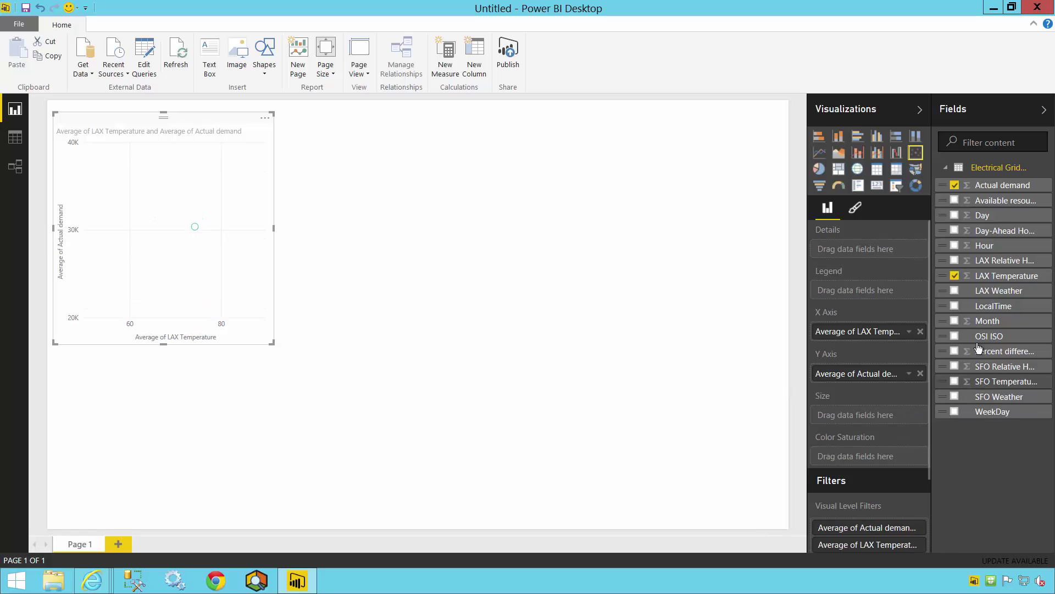
{"action": "left_click_drag", "start_coordinate": [996, 311], "coordinate": [852, 247]}
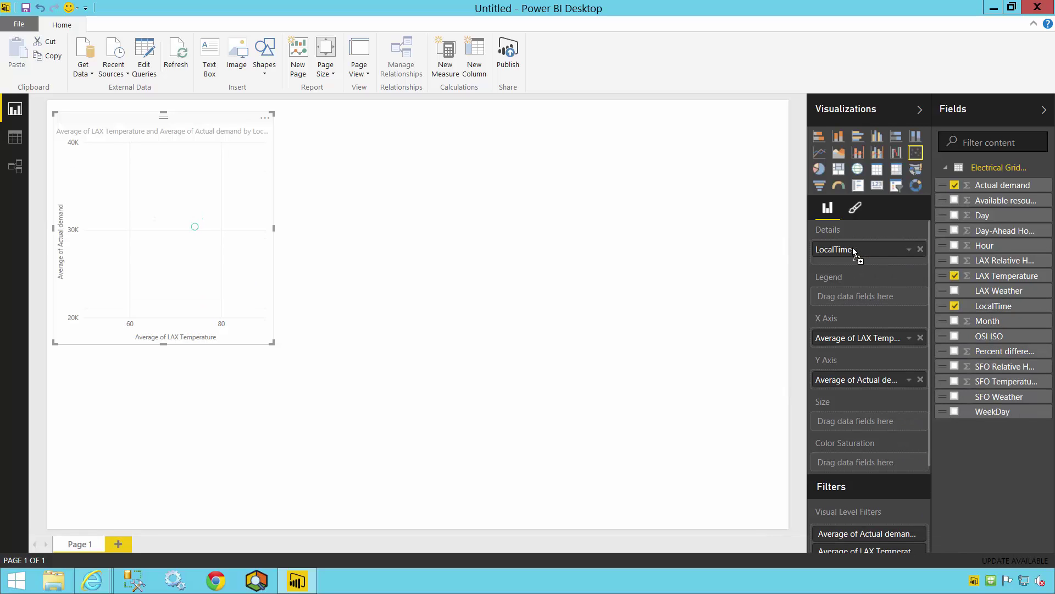
{"action": "left_click_drag", "start_coordinate": [275, 344], "coordinate": [453, 336]}
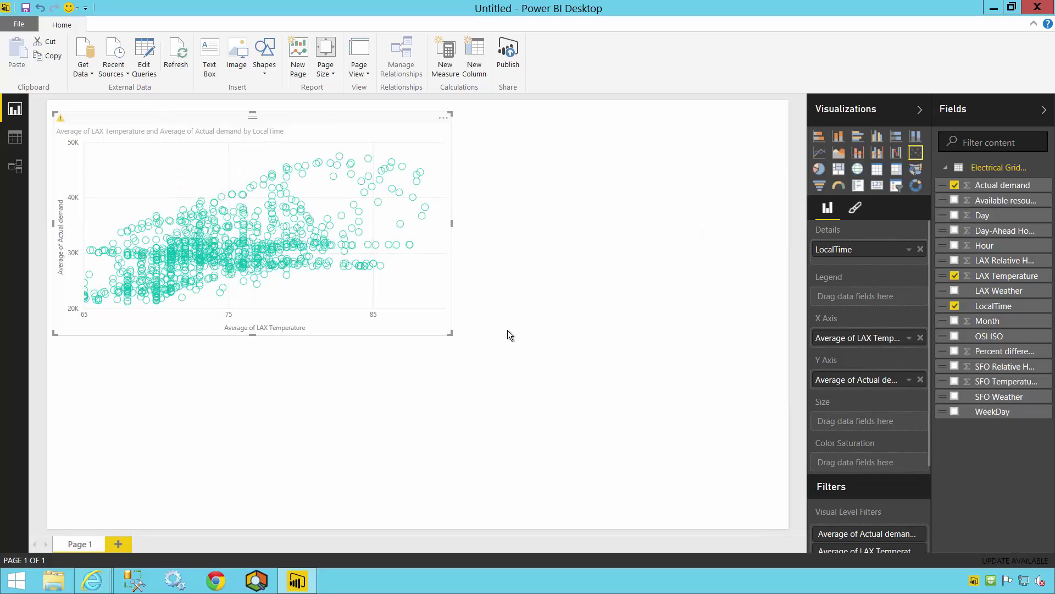
{"action": "left_click", "coordinate": [600, 298]}
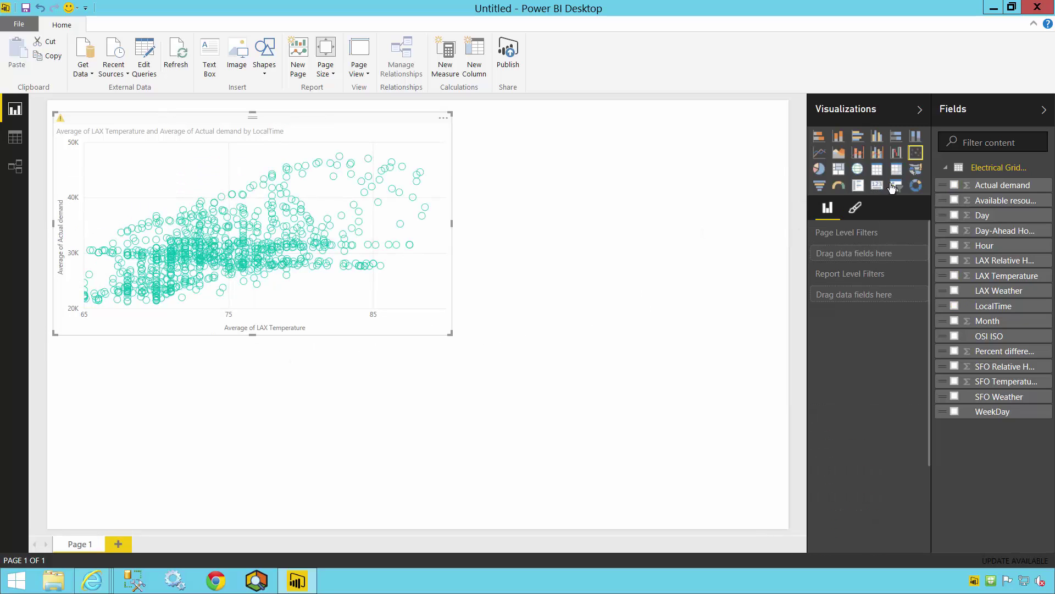
Step: Add a widened donut of Average of Actual demand by LAX Weather, then a new scatter chart
{"action": "left_click", "coordinate": [917, 186]}
{"action": "left_click_drag", "start_coordinate": [992, 185], "coordinate": [882, 331]}
{"action": "left_click_drag", "start_coordinate": [1002, 292], "coordinate": [897, 290]}
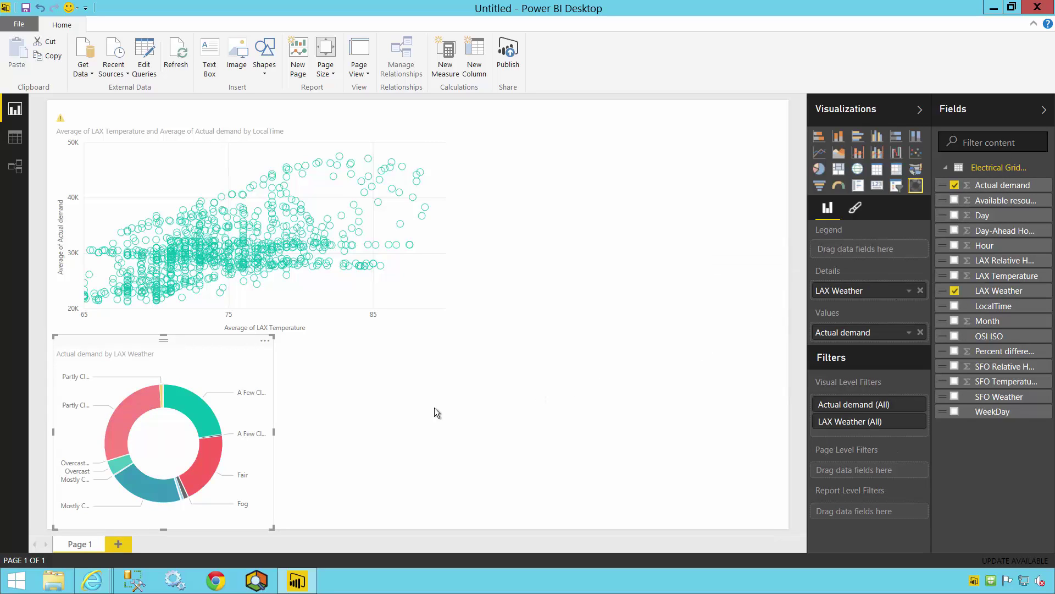
{"action": "left_click_drag", "start_coordinate": [275, 433], "coordinate": [457, 425]}
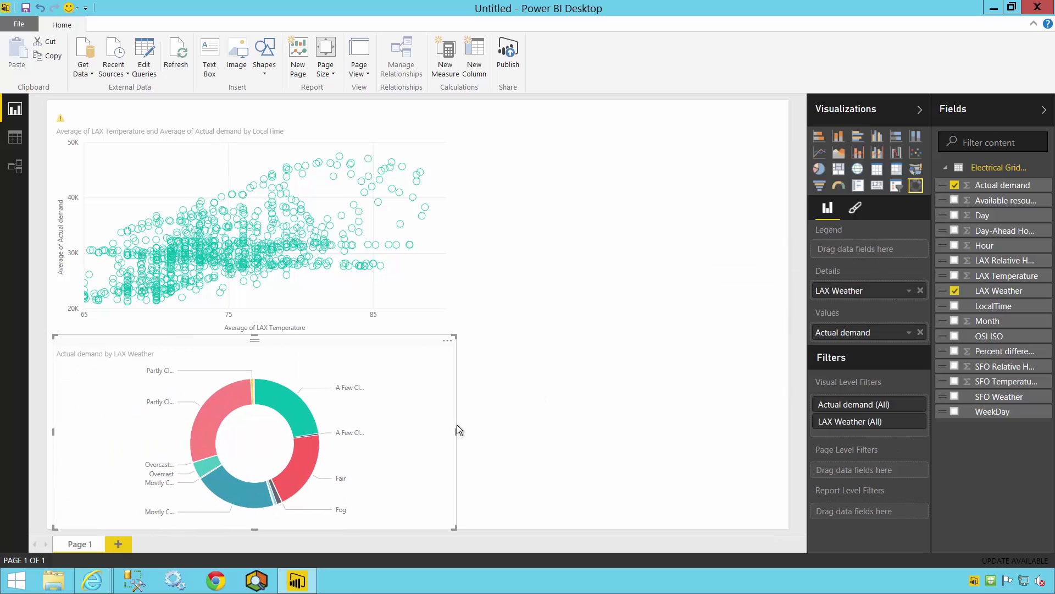
{"action": "left_click", "coordinate": [909, 333]}
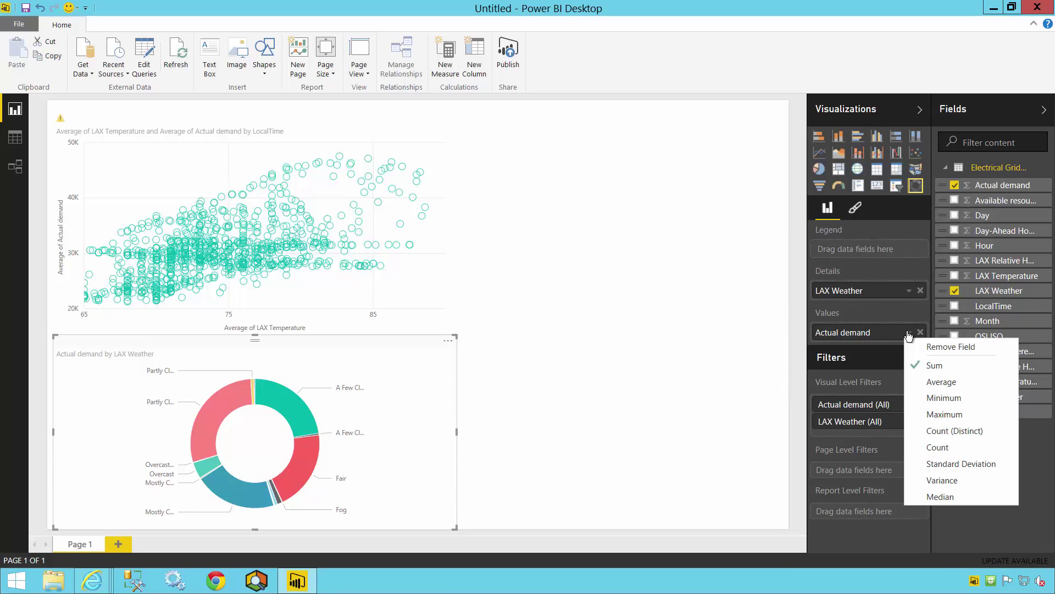
{"action": "left_click", "coordinate": [941, 383]}
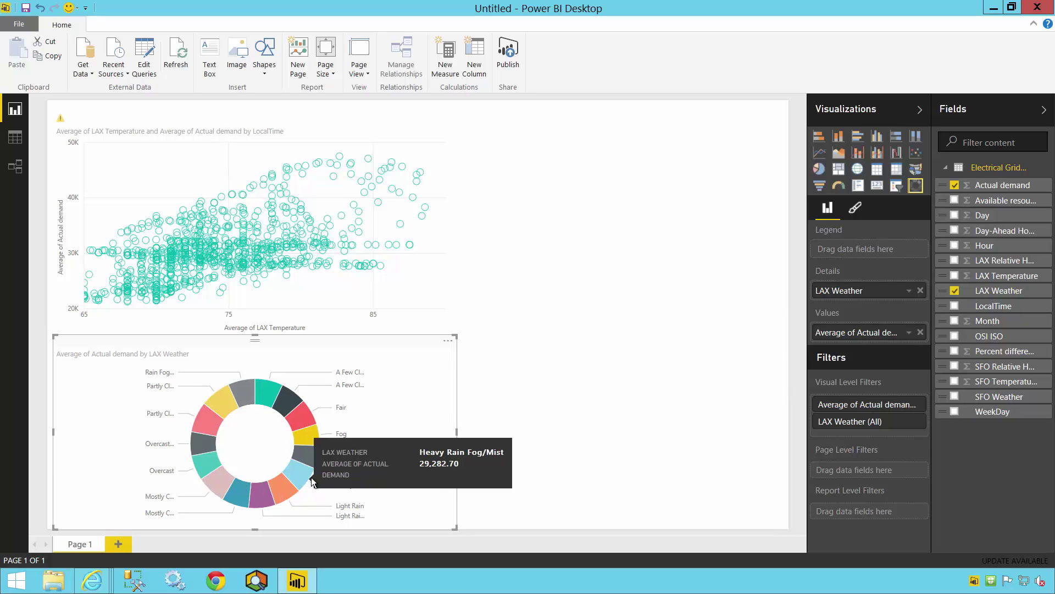
{"action": "left_click", "coordinate": [917, 154]}
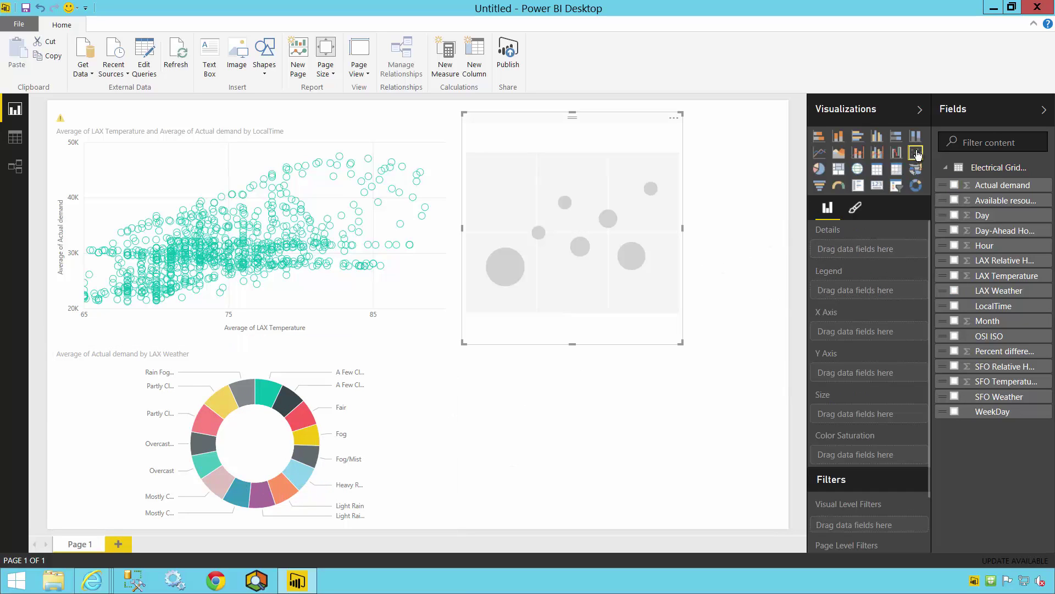
Step: Plot average Day-Ahead Hourly Demand Forecast (Y) against average SFO Relative Humidity (X) by LocalTime
{"action": "left_click_drag", "start_coordinate": [1001, 232], "coordinate": [868, 369]}
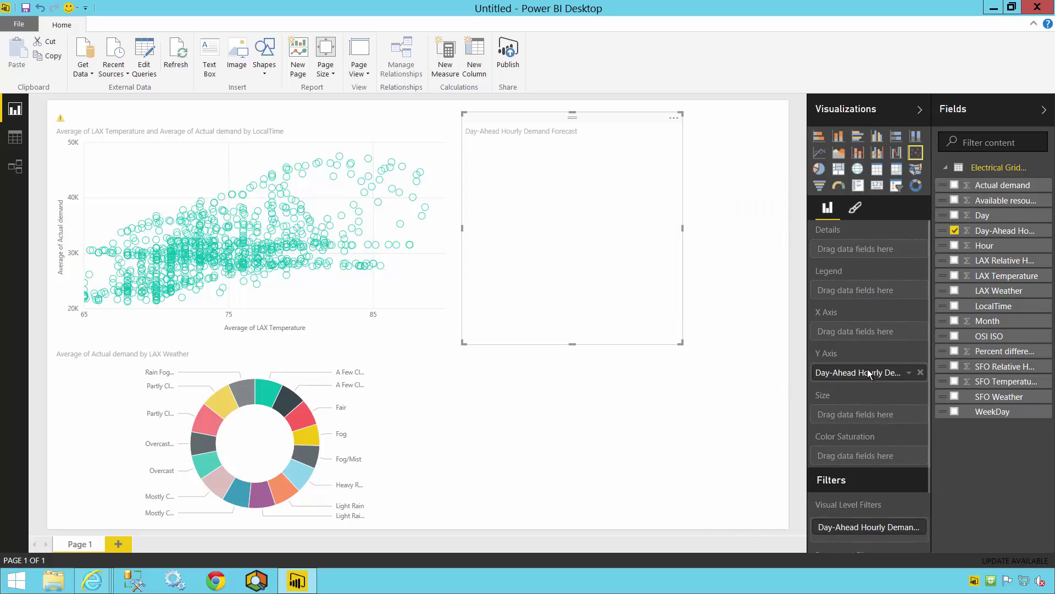
{"action": "left_click_drag", "start_coordinate": [993, 371], "coordinate": [881, 335]}
{"action": "left_click_drag", "start_coordinate": [1008, 310], "coordinate": [875, 253]}
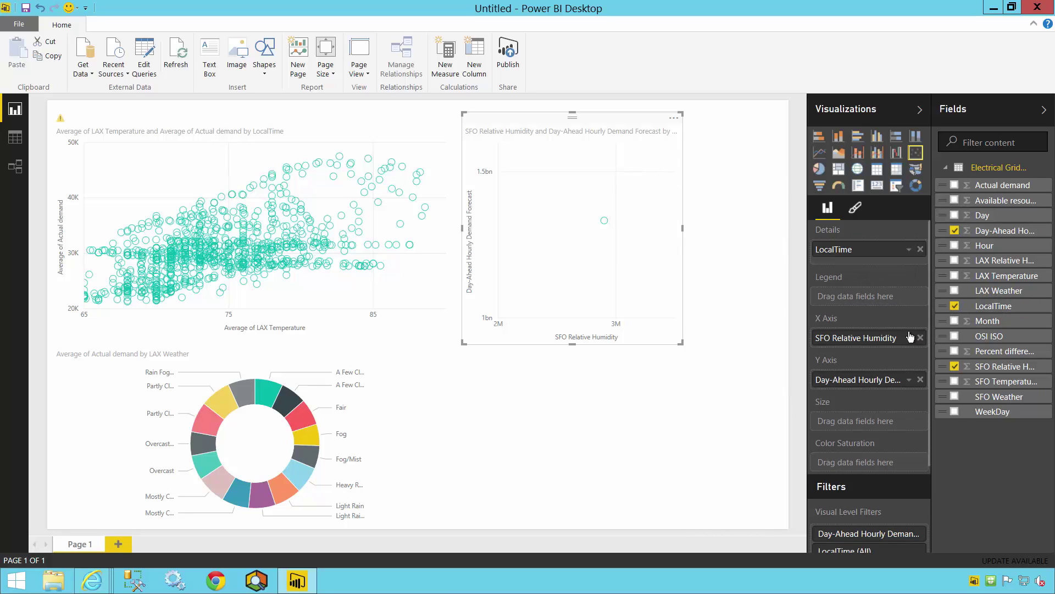
{"action": "left_click", "coordinate": [910, 337]}
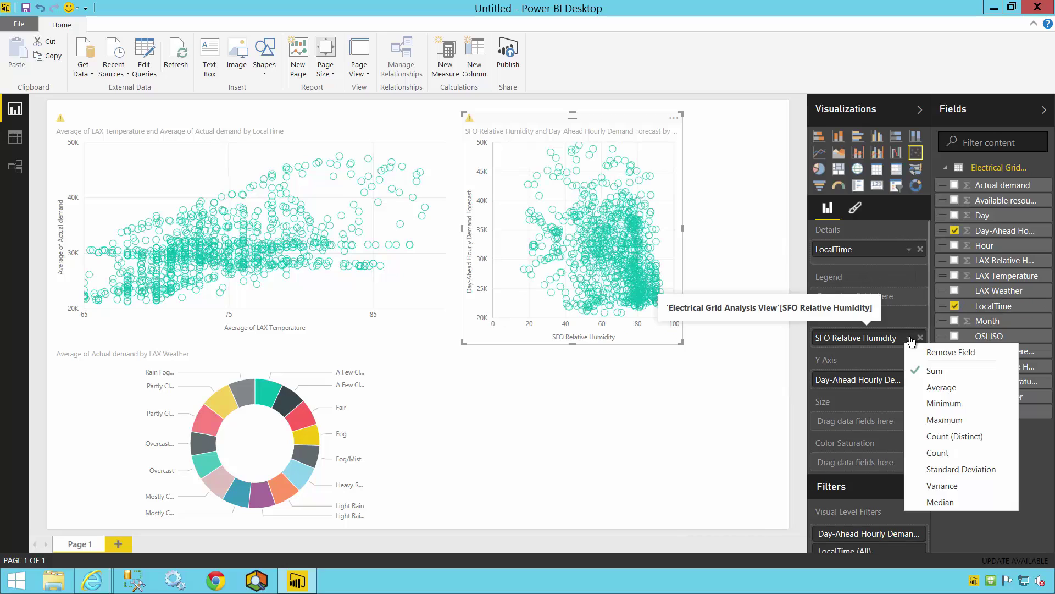
{"action": "left_click", "coordinate": [915, 386]}
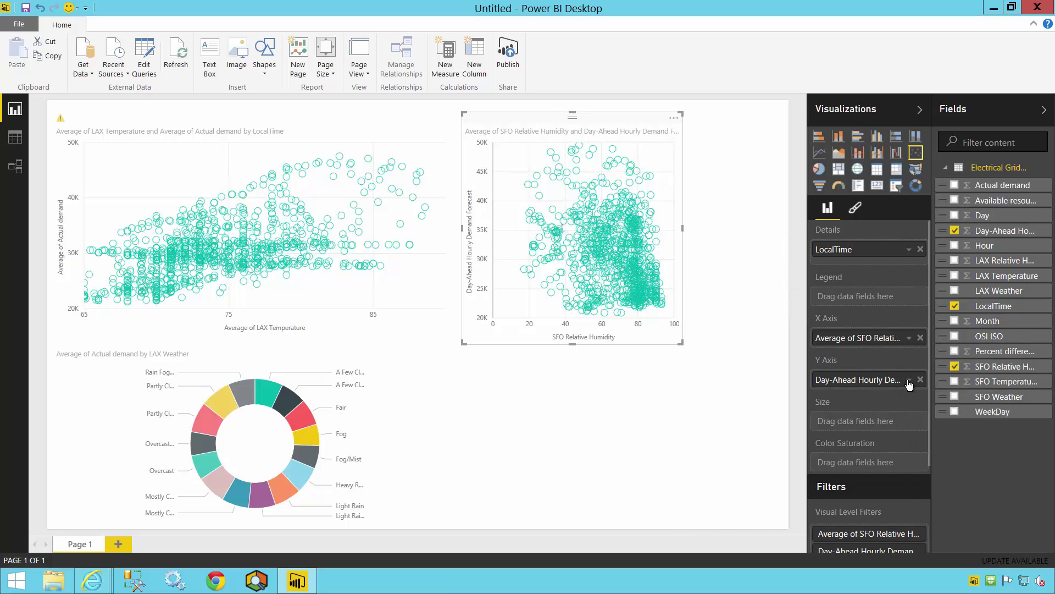
{"action": "left_click", "coordinate": [910, 380]}
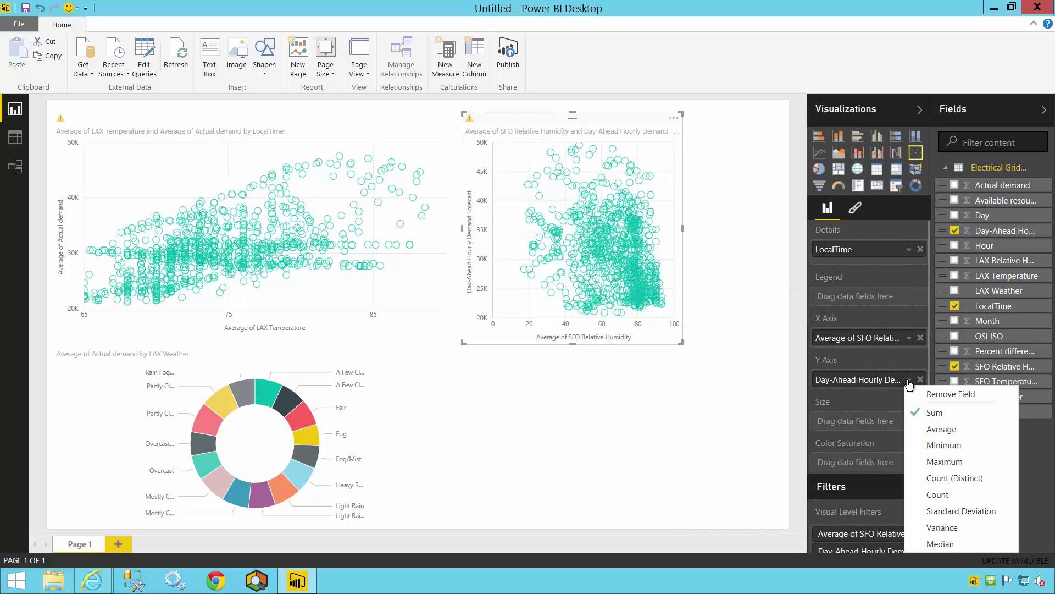
{"action": "left_click", "coordinate": [941, 429]}
Step: Replace the X axis field with SFO Temperature, set to Average
{"action": "left_click_drag", "start_coordinate": [992, 379], "coordinate": [861, 339]}
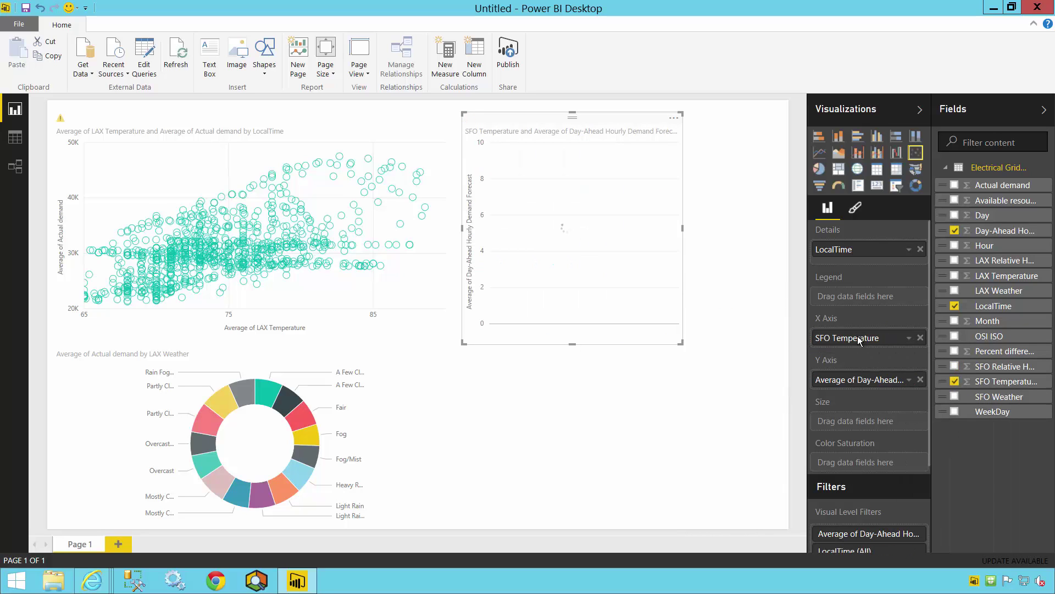
{"action": "left_click", "coordinate": [908, 339]}
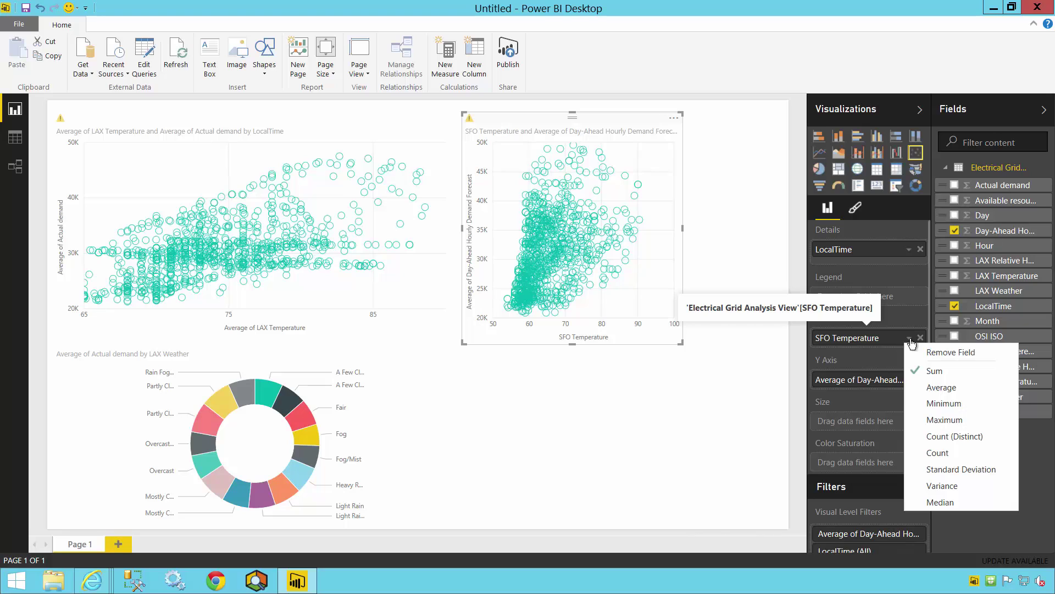
{"action": "left_click", "coordinate": [943, 389]}
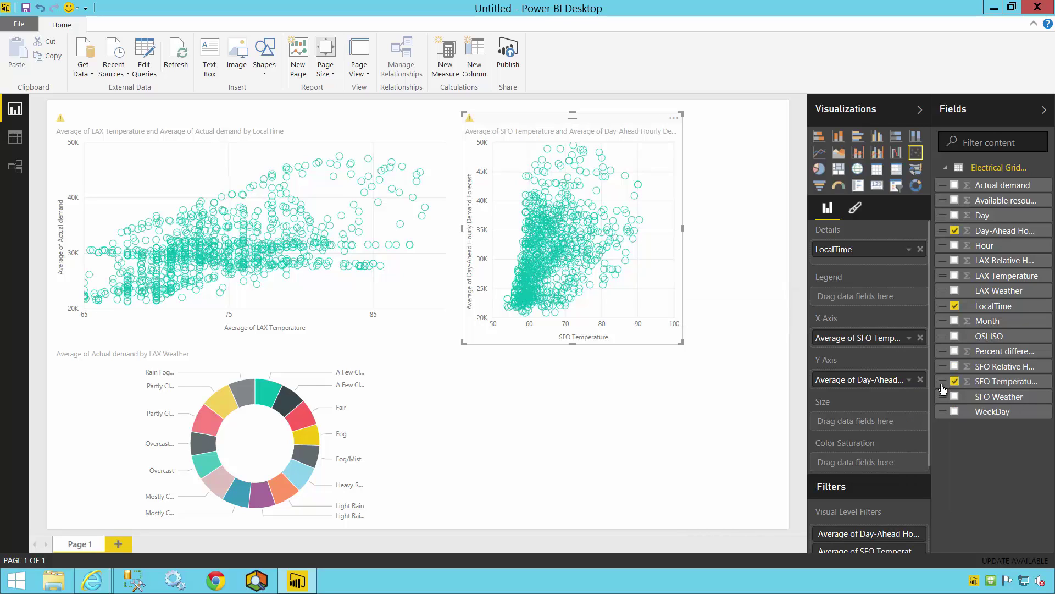
Step: Chart Actual demand and Day-Ahead Hourly Demand Forecast together as a line chart
{"action": "left_click_drag", "start_coordinate": [896, 251], "coordinate": [552, 418]}
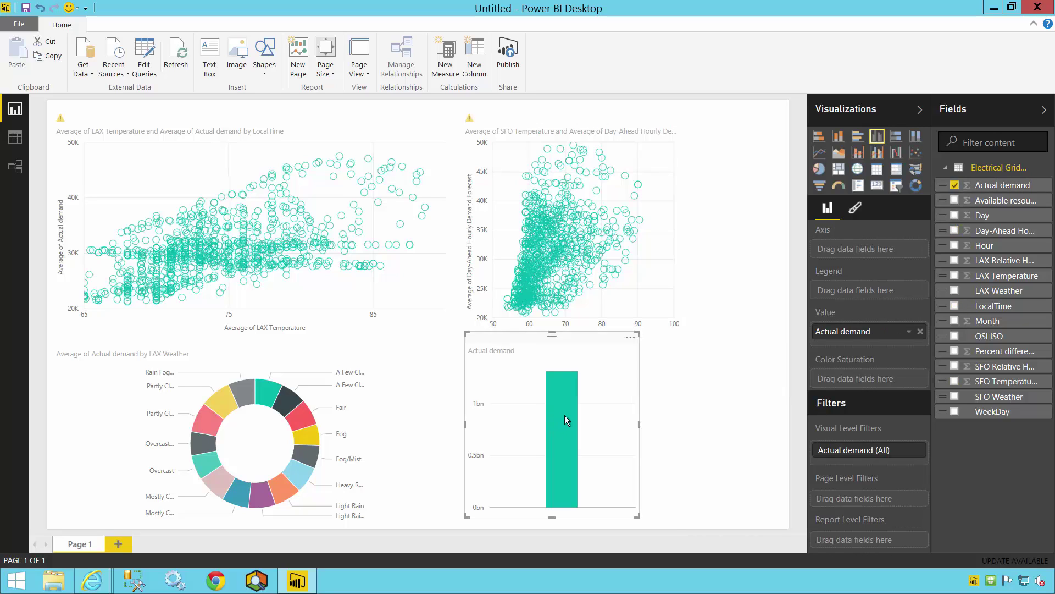
{"action": "left_click_drag", "start_coordinate": [1001, 231], "coordinate": [559, 409]}
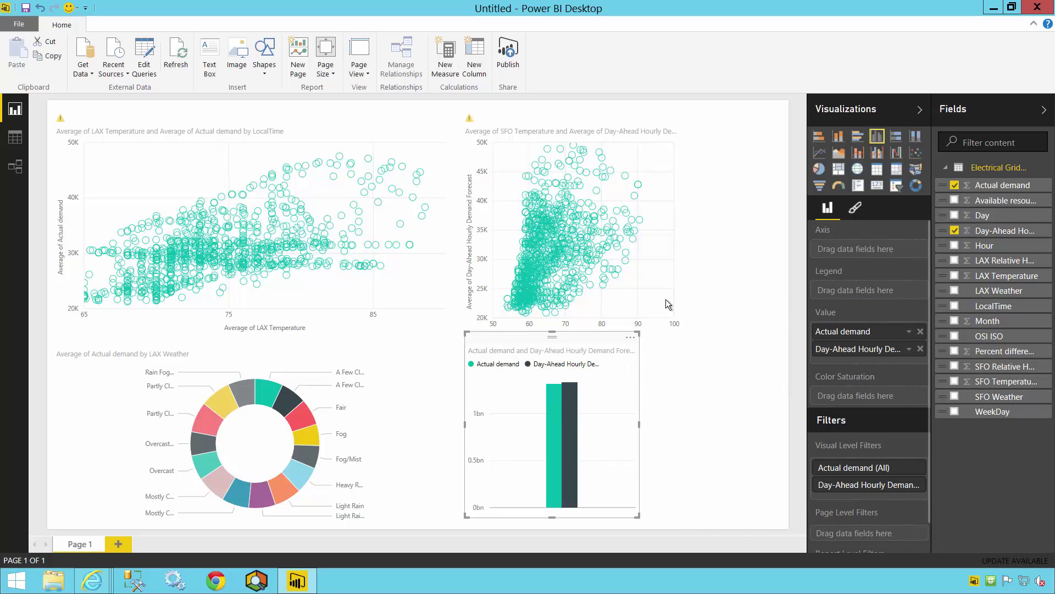
{"action": "left_click", "coordinate": [819, 153]}
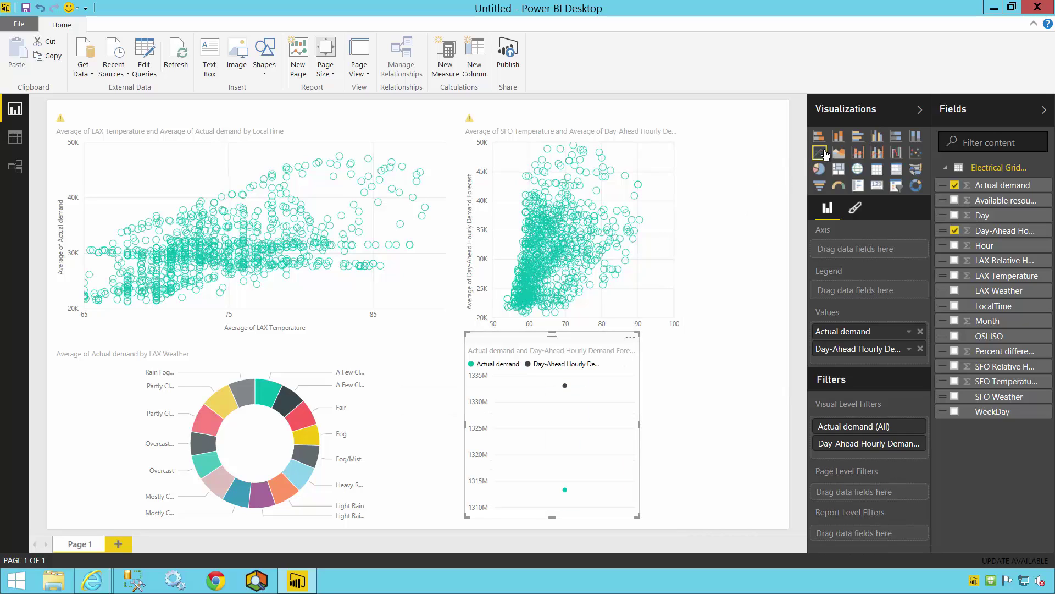